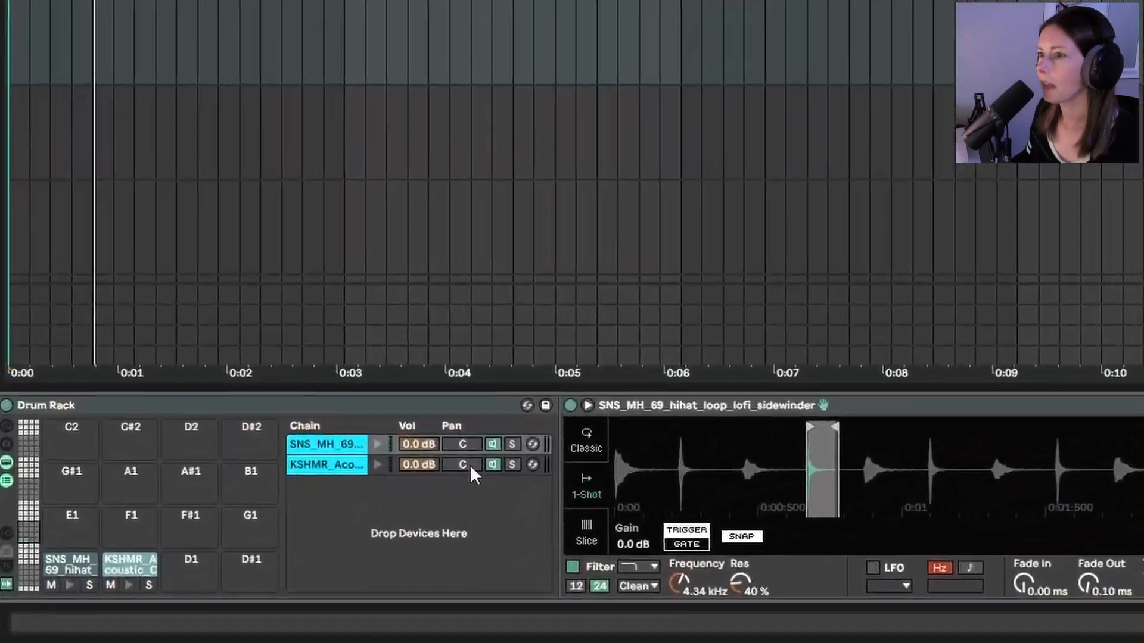
Pan the hi-hat loop chain to 7L, stop playback, and enlarge the Hats clip's velocity lane
click(469, 465)
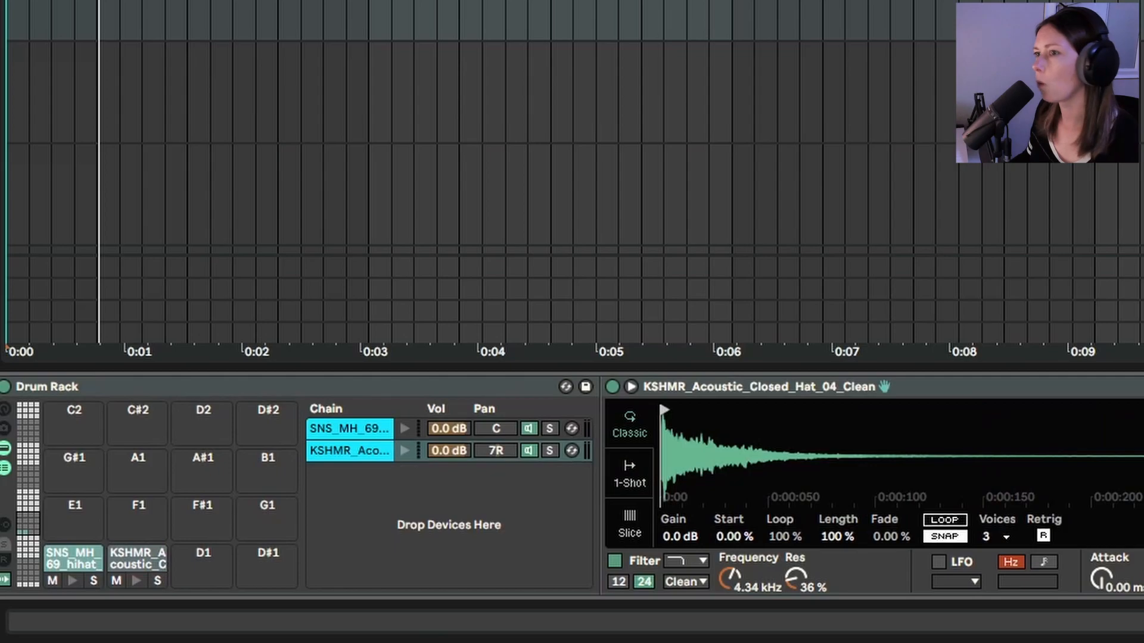
drag(501, 431, 501, 440)
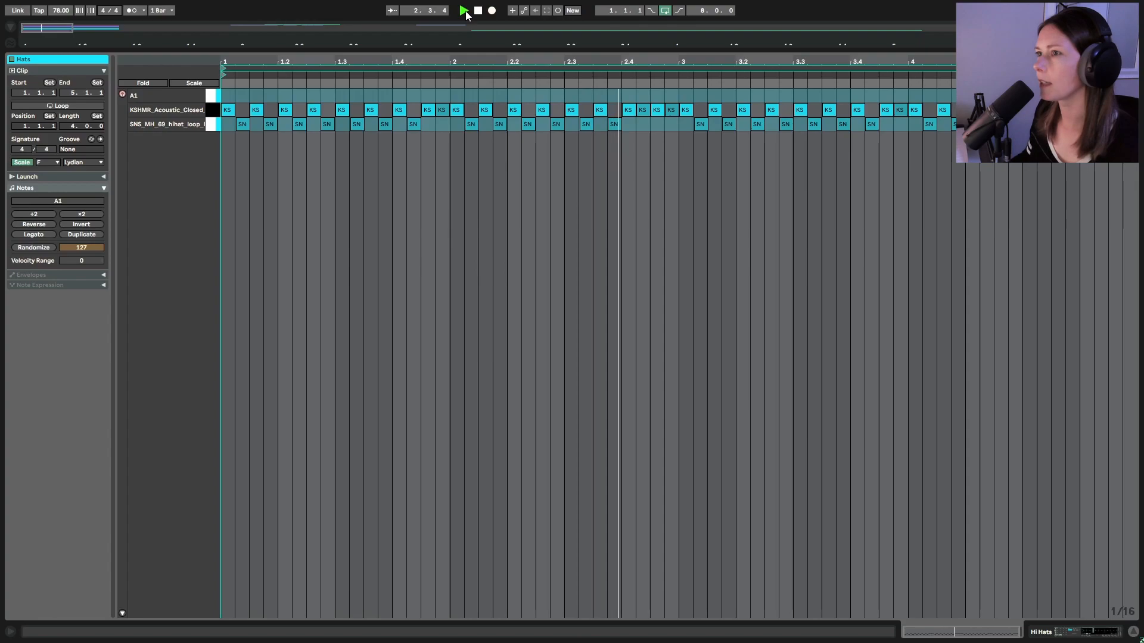
key(space)
mouse_move(416, 59)
mouse_down()
mouse_move(422, 143)
mouse_move(614, 137)
mouse_move(595, 129)
mouse_up()
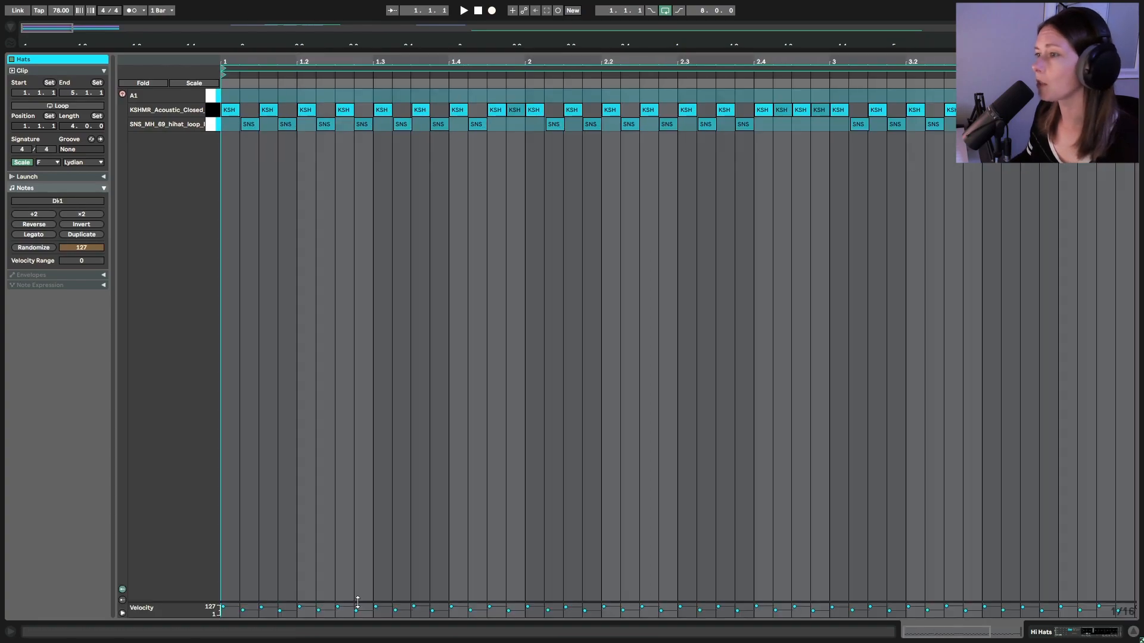
drag(357, 602, 396, 221)
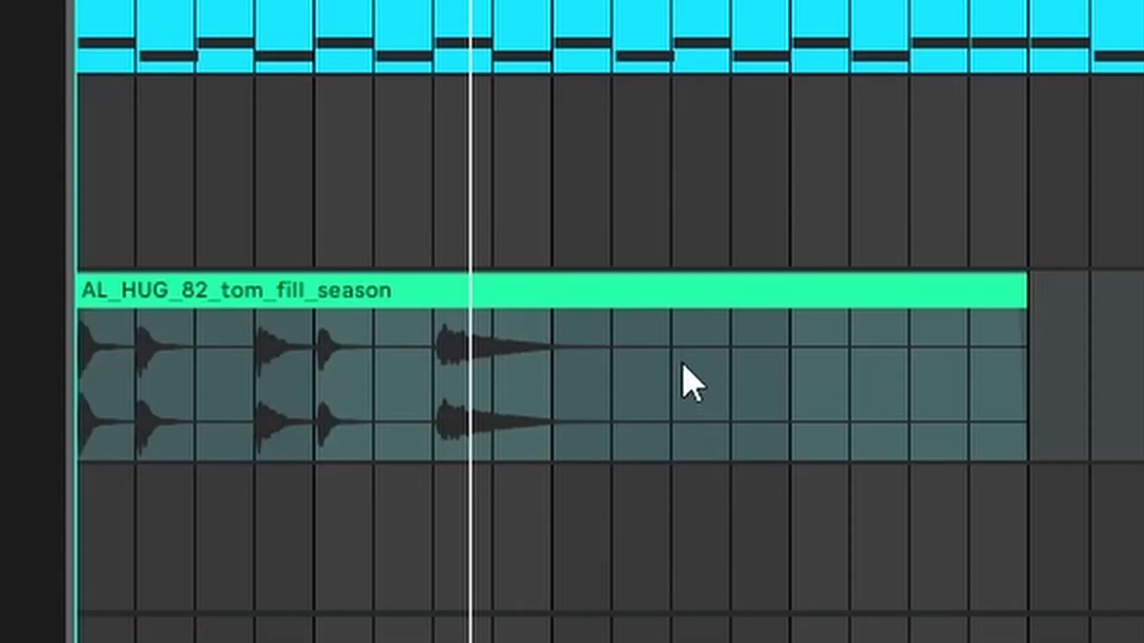
Select the AL_HUG_82_tom_fill clip to bring up its options
click(927, 388)
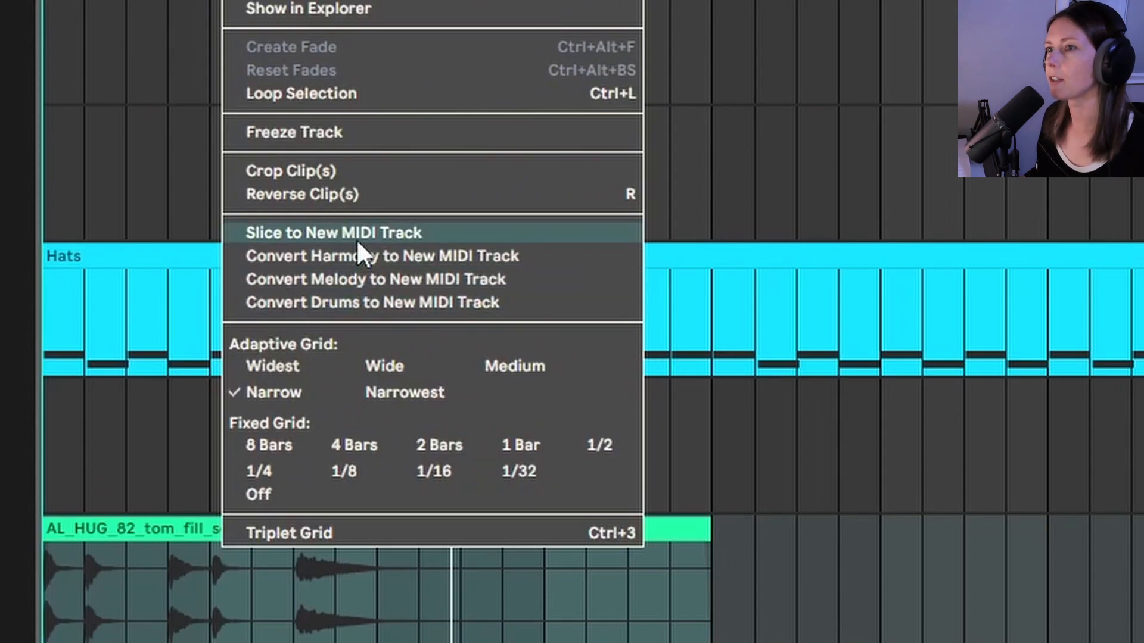
Slice the tom fill by Transient to a new MIDI track, then delete the Slice 5 pad
click(357, 235)
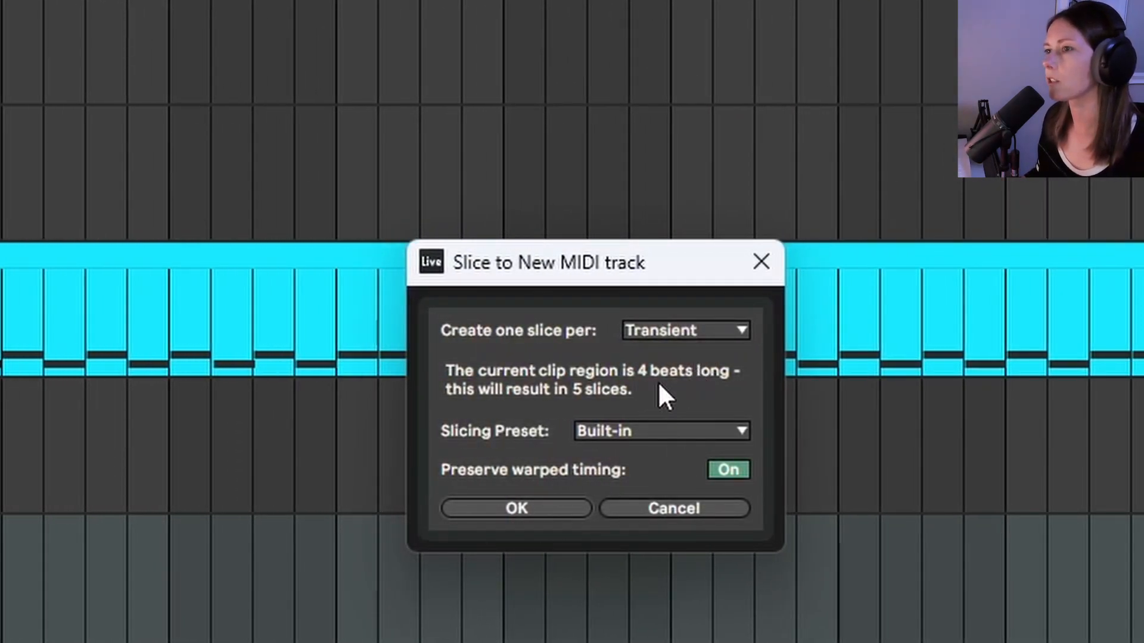
click(547, 509)
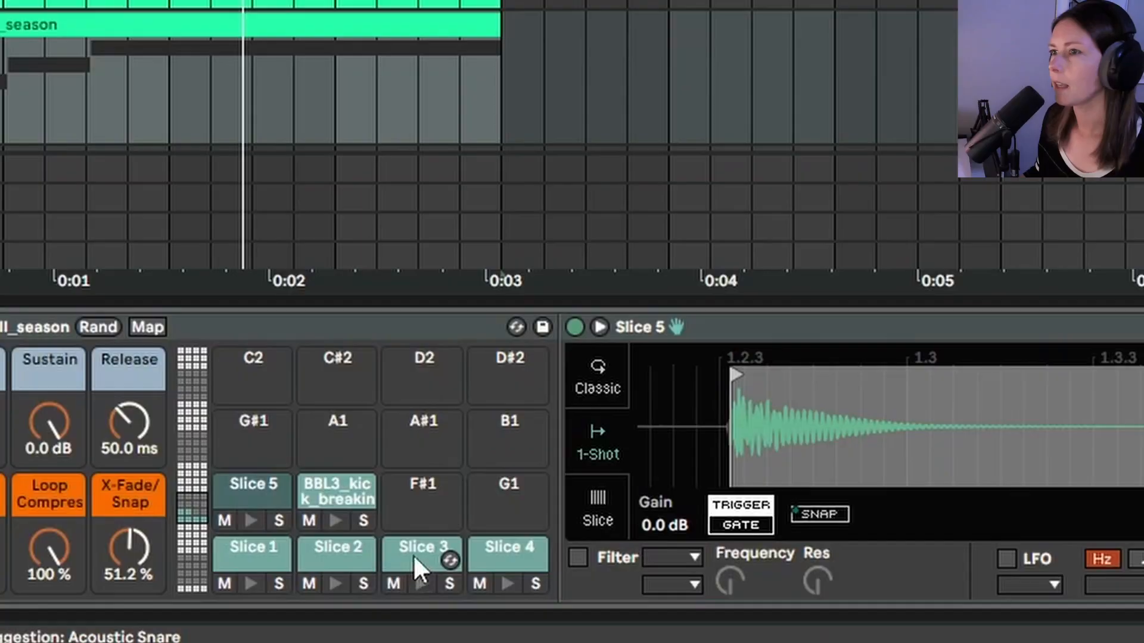
key(Delete)
Delete the Slice 3 pad; move Slice 2 to D1, Slice 1 to C#1, and the BBL3 kick to C1
click(405, 549)
key(Delete)
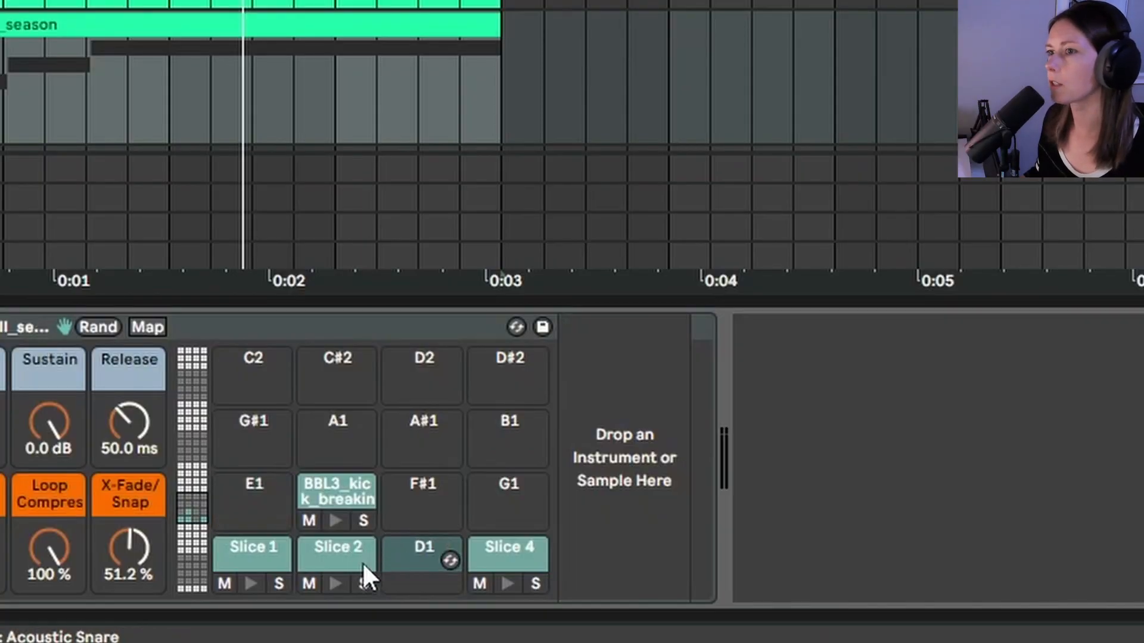
drag(325, 556, 430, 552)
drag(251, 565, 321, 563)
drag(342, 490, 255, 554)
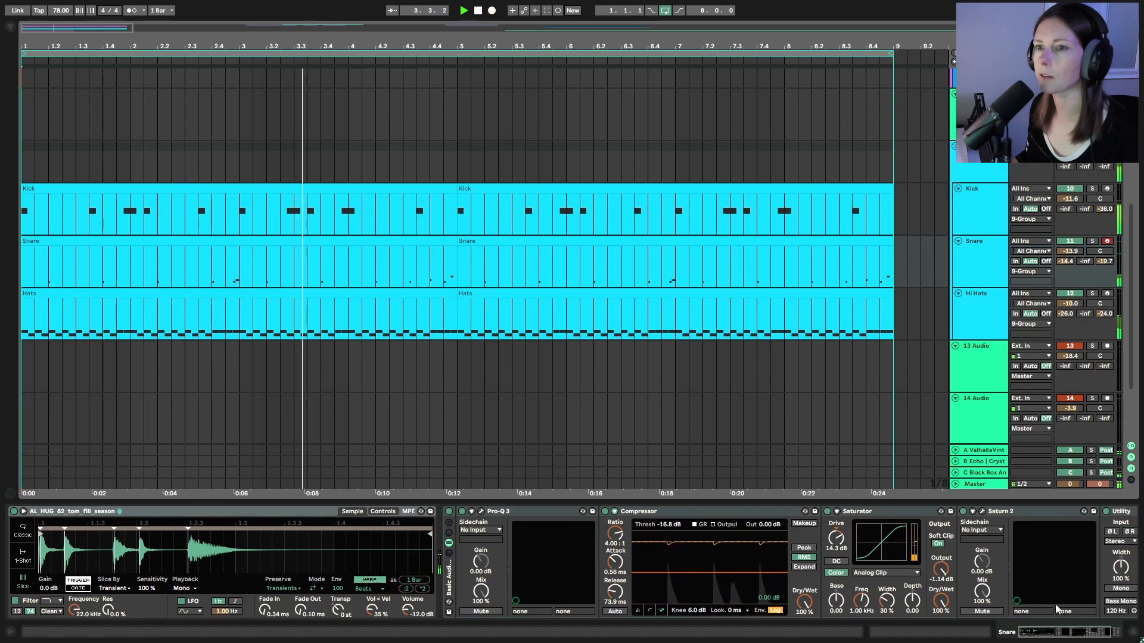
Show the 9-Group drum bus effects chain and stop playback at the song start
click(990, 162)
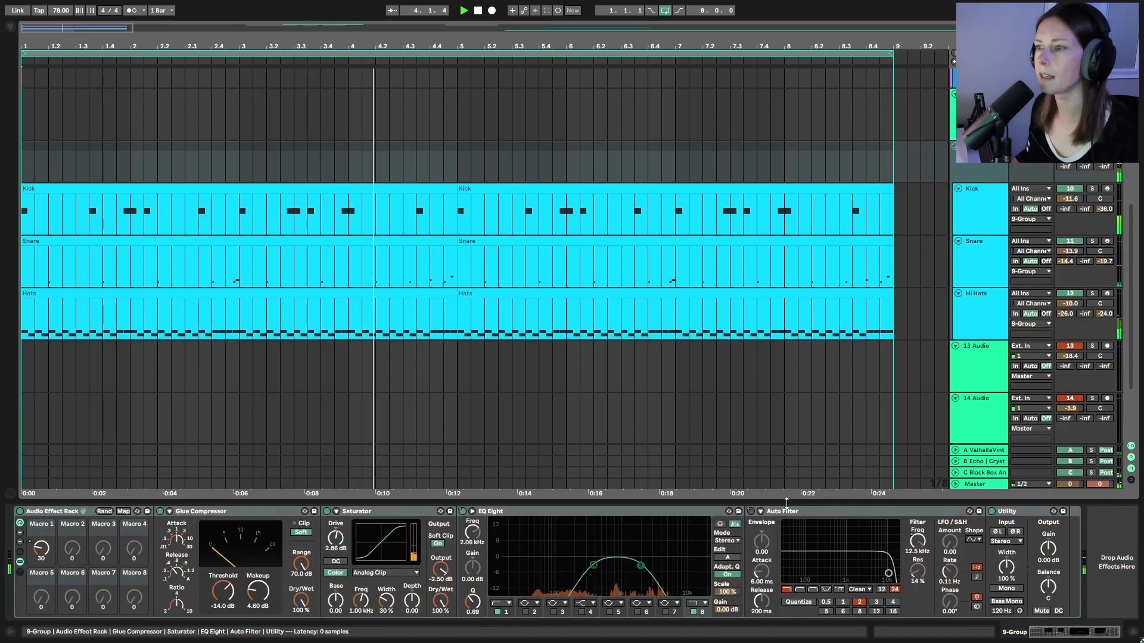
click(478, 11)
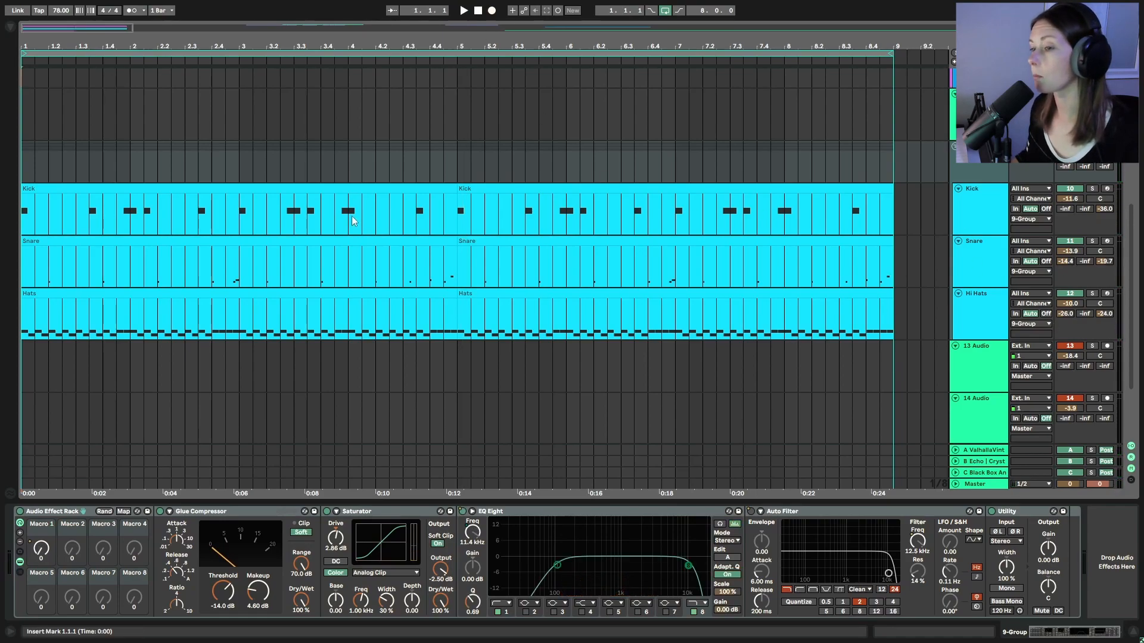
Start playback to hear the drums through the 9-Group effects chain
click(464, 11)
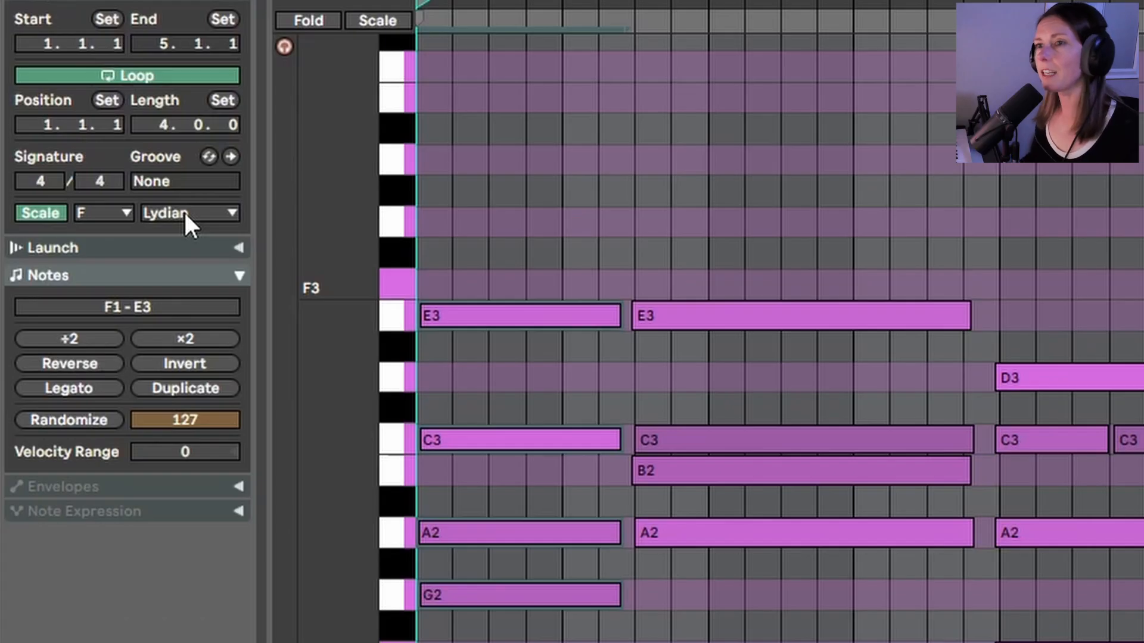
Switch the Chords clip scale to F Major, back to F Lydian, then select all B2 notes
click(82, 146)
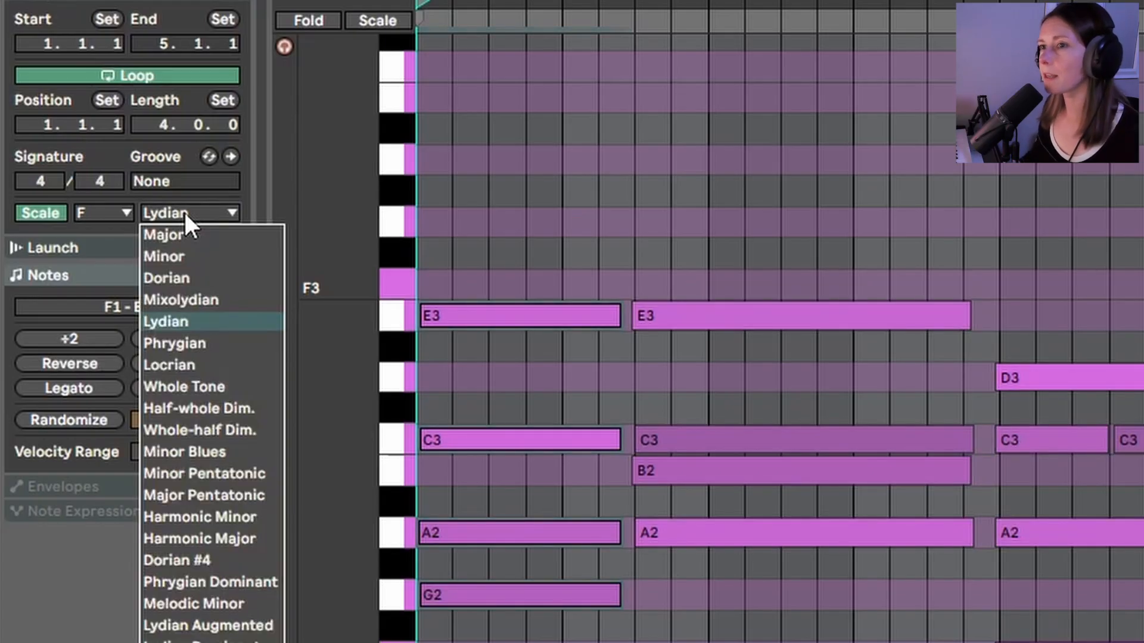
click(183, 235)
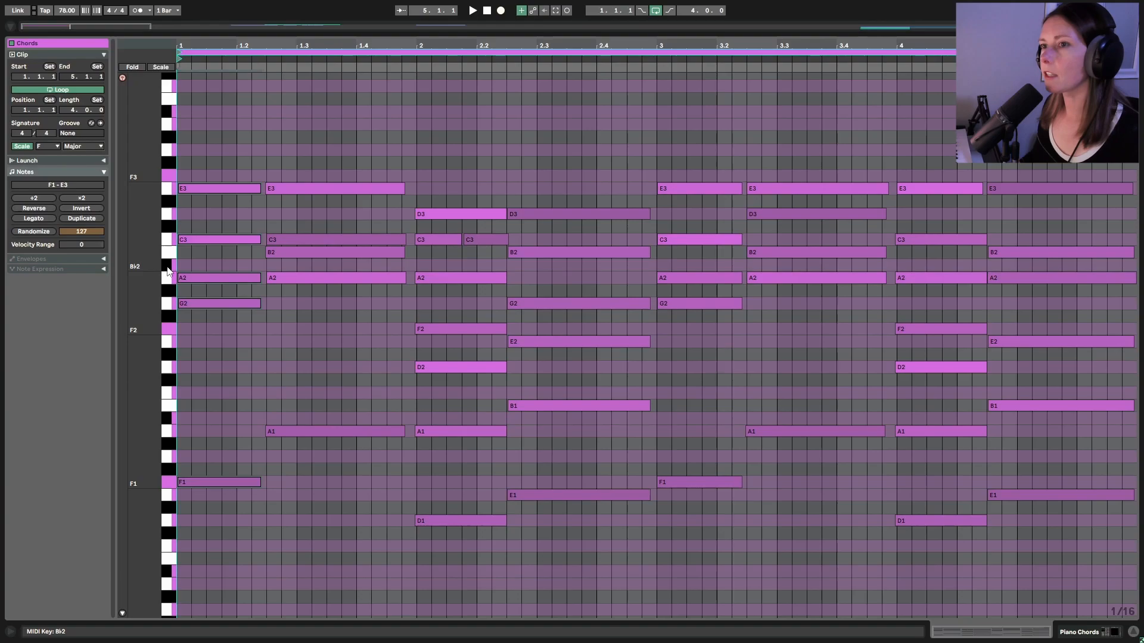
click(86, 148)
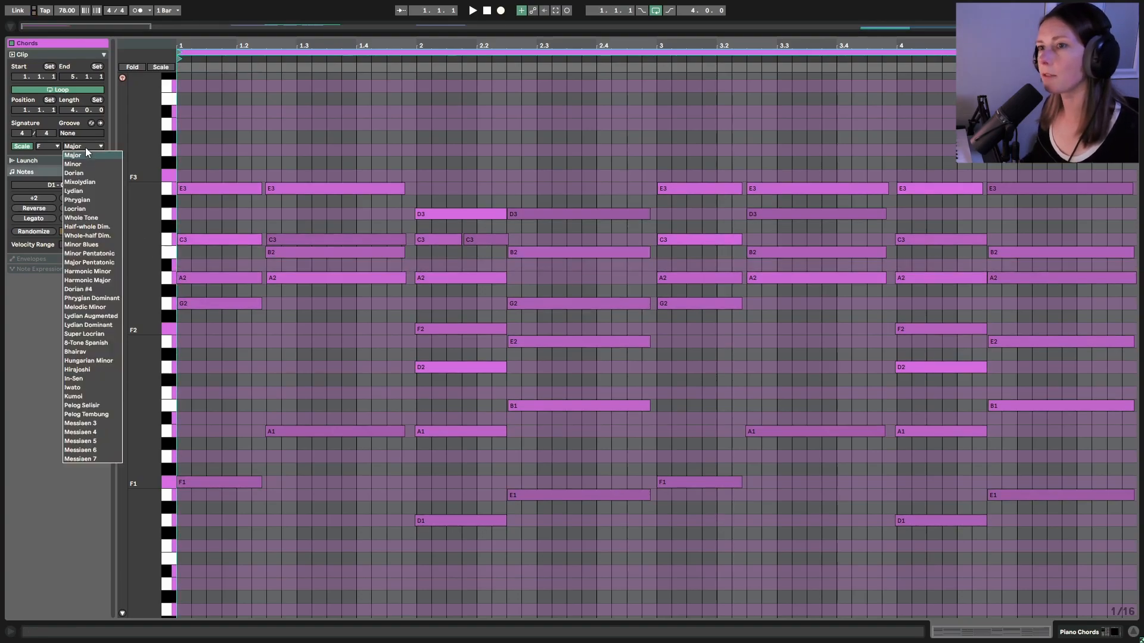
click(88, 192)
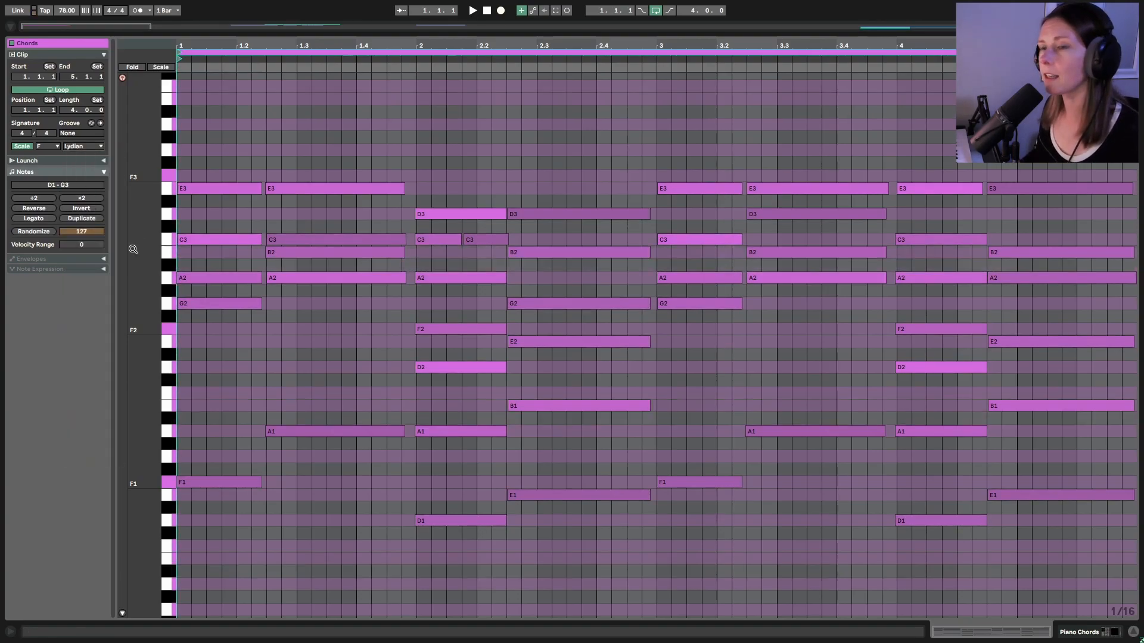
click(170, 258)
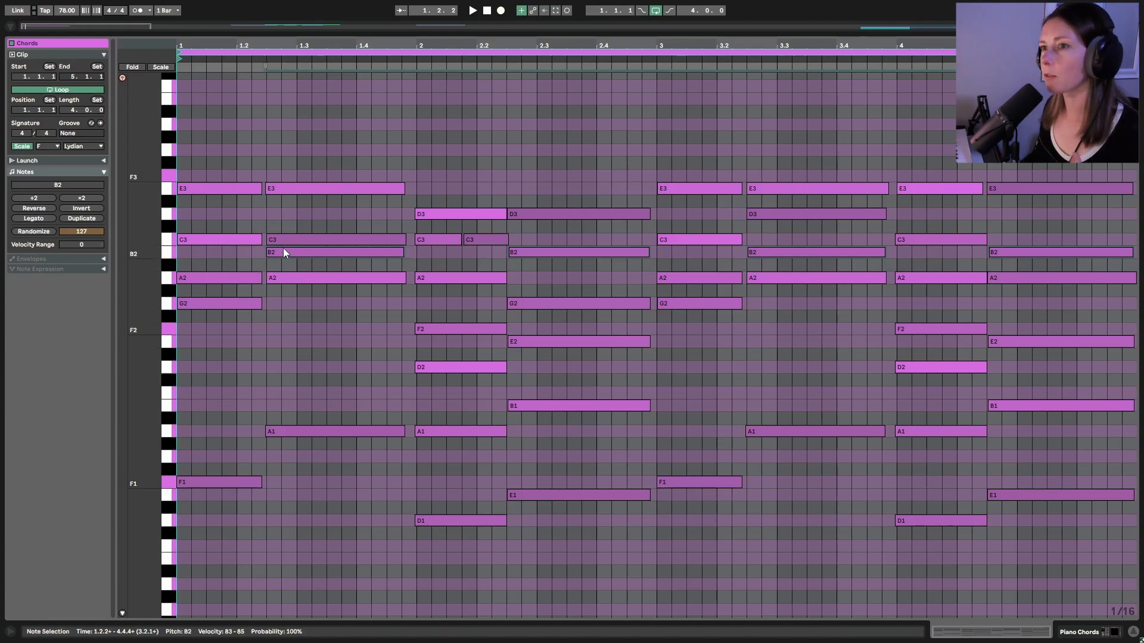
drag(315, 304, 349, 186)
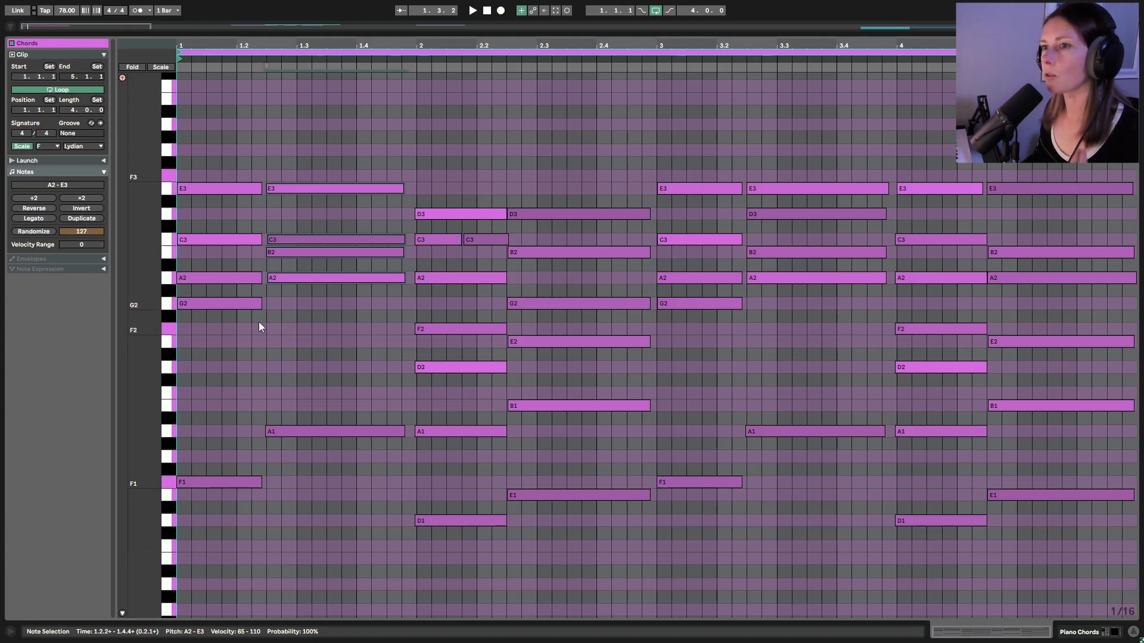
click(574, 495)
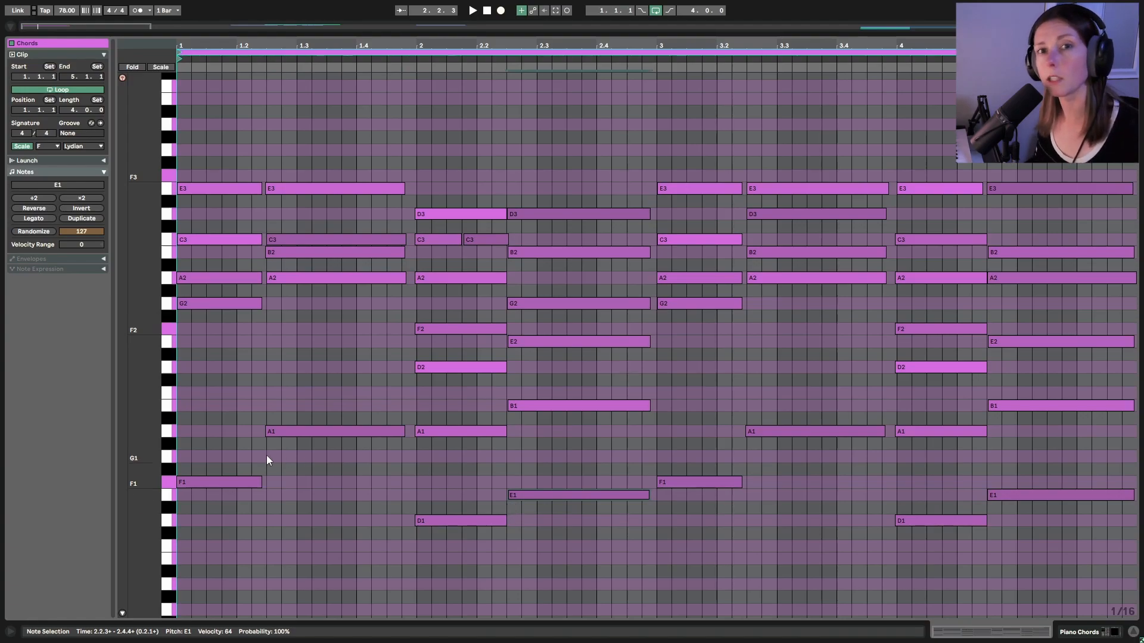
drag(233, 547, 215, 159)
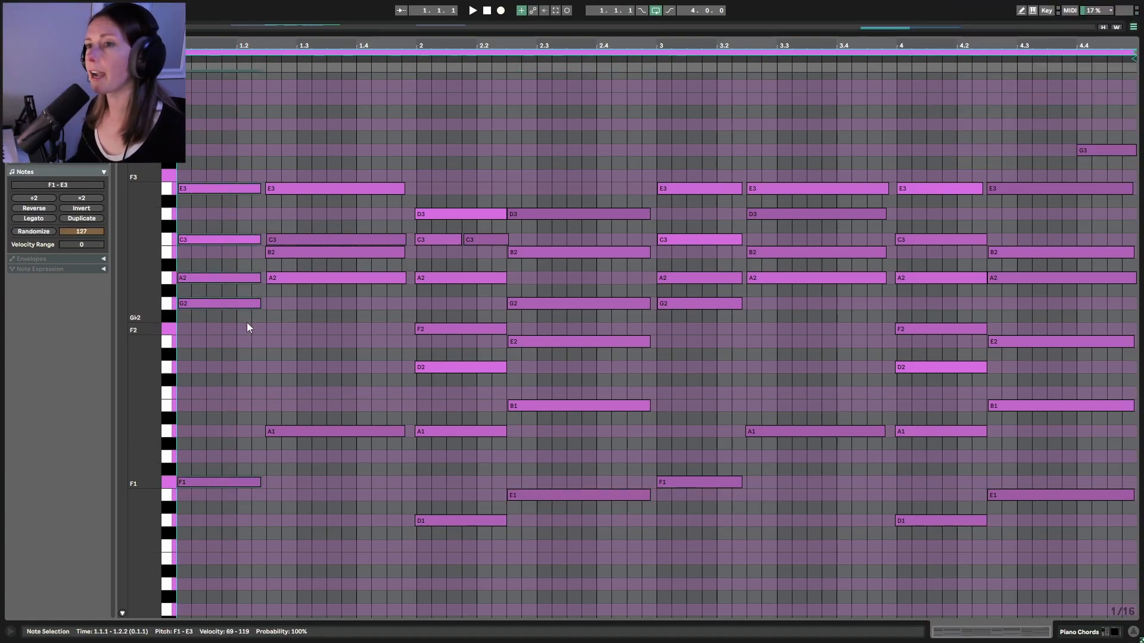
click(242, 345)
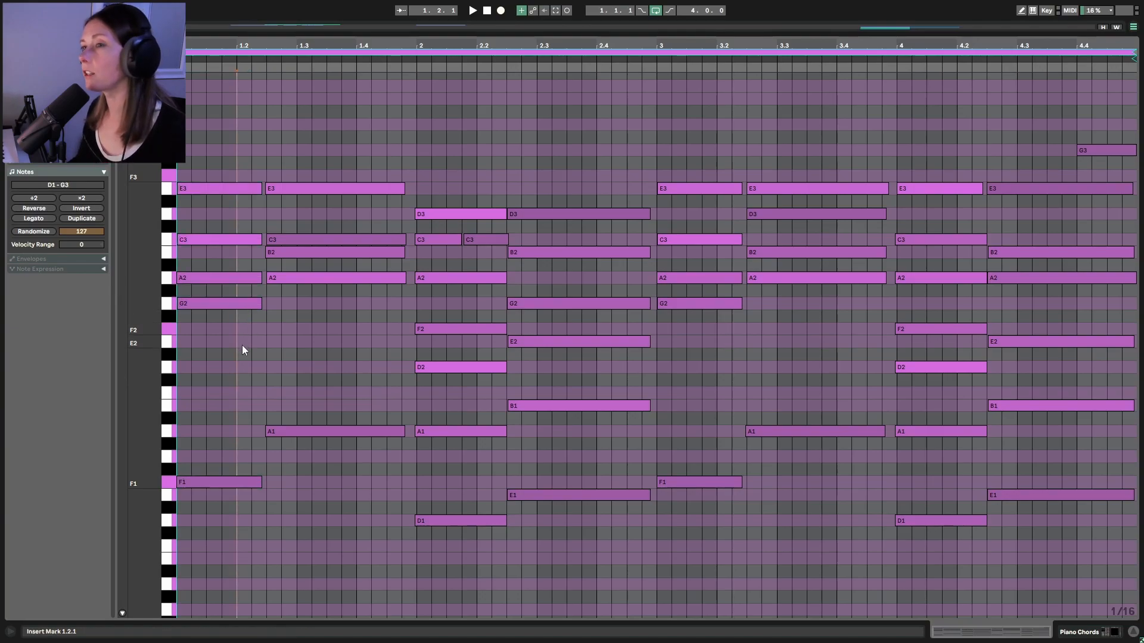
drag(353, 492, 350, 118)
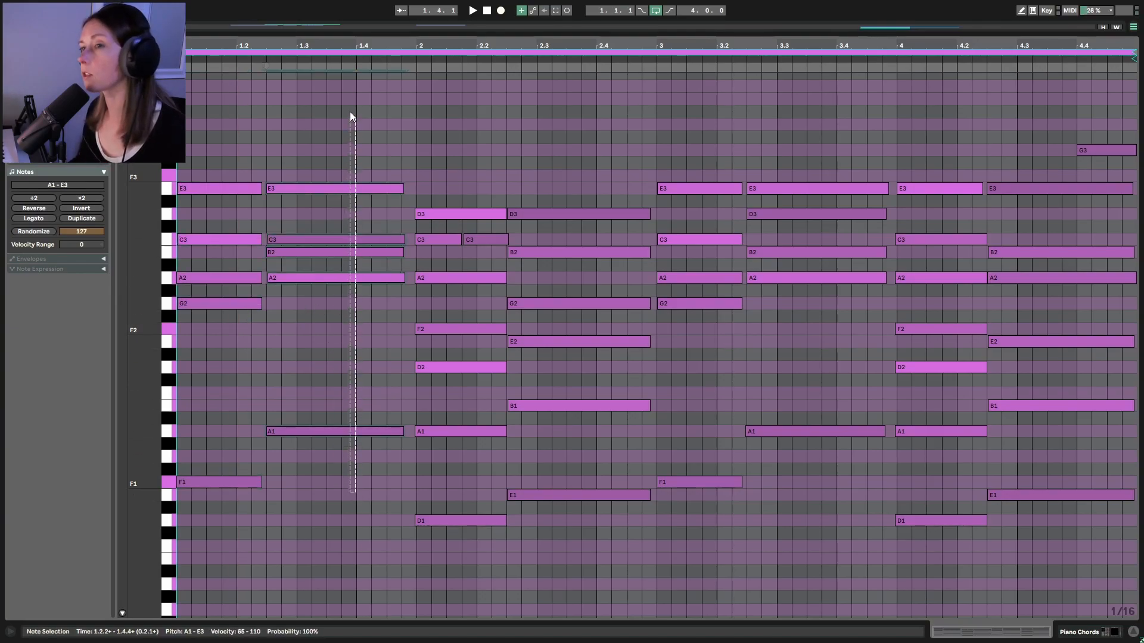
click(331, 310)
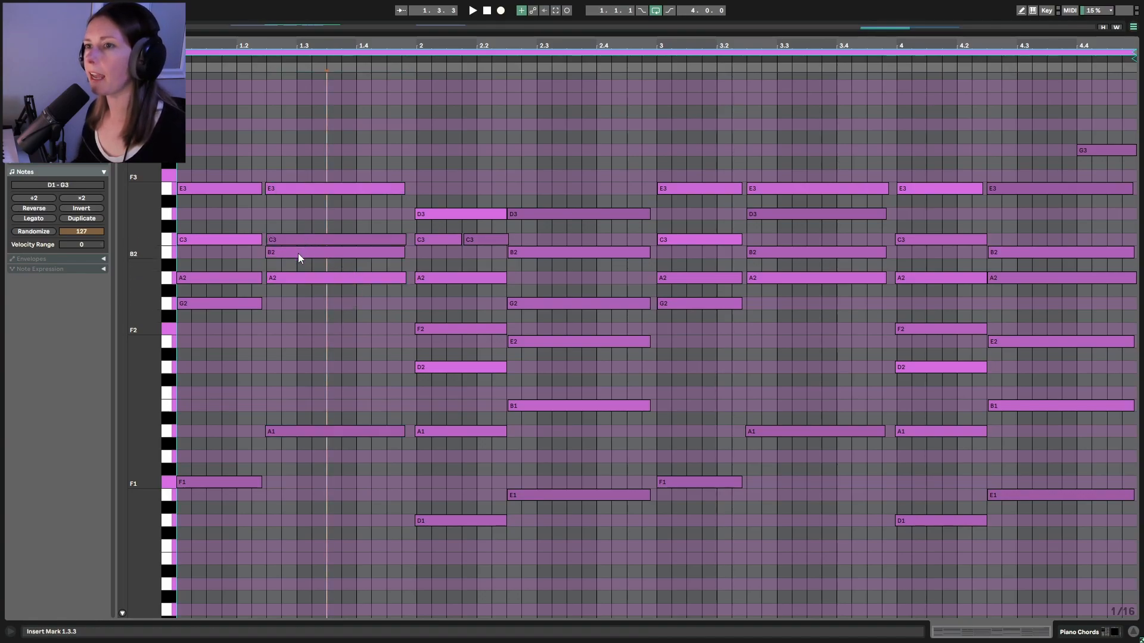
click(302, 279)
click(289, 239)
click(293, 186)
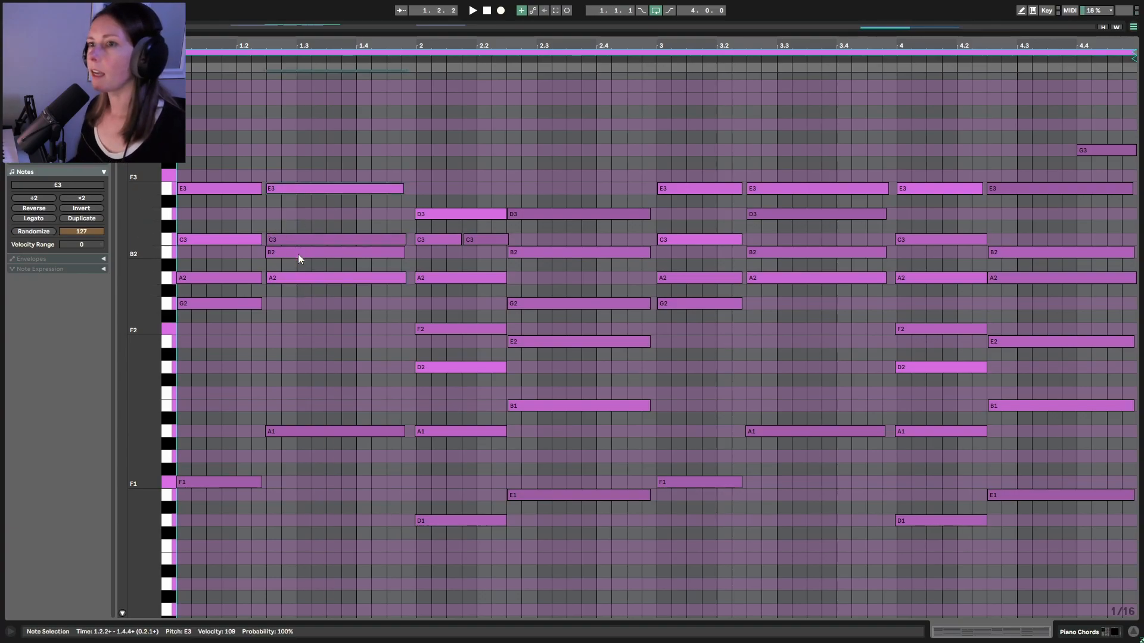
click(298, 254)
key(shift+Up)
scroll(365, 518, up, 2)
drag(361, 520, 352, 179)
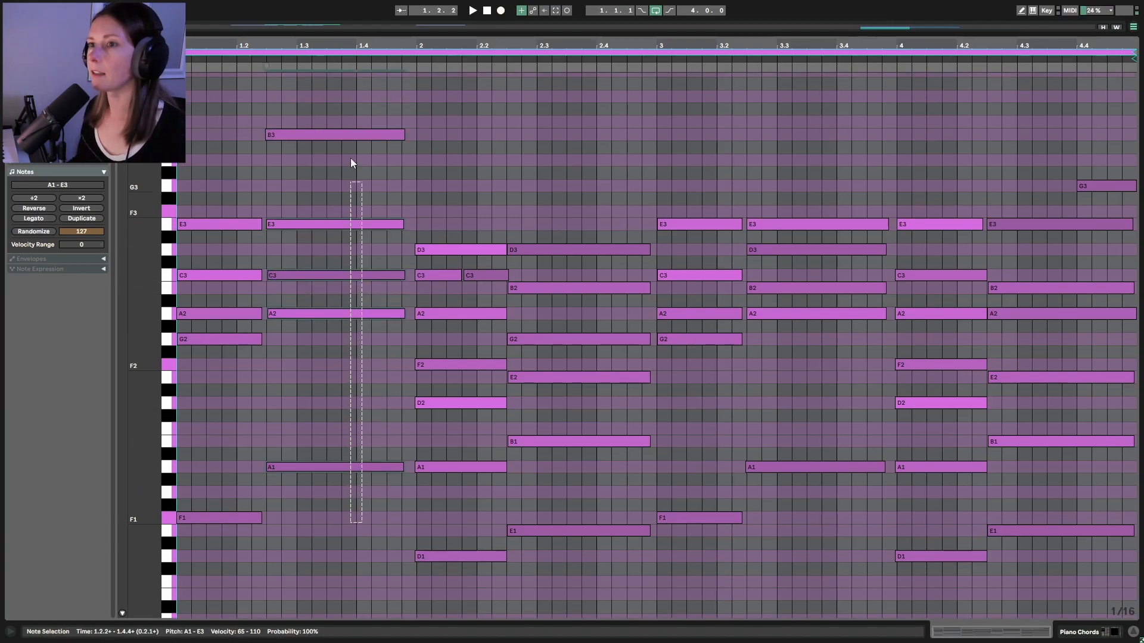
click(341, 382)
click(325, 141)
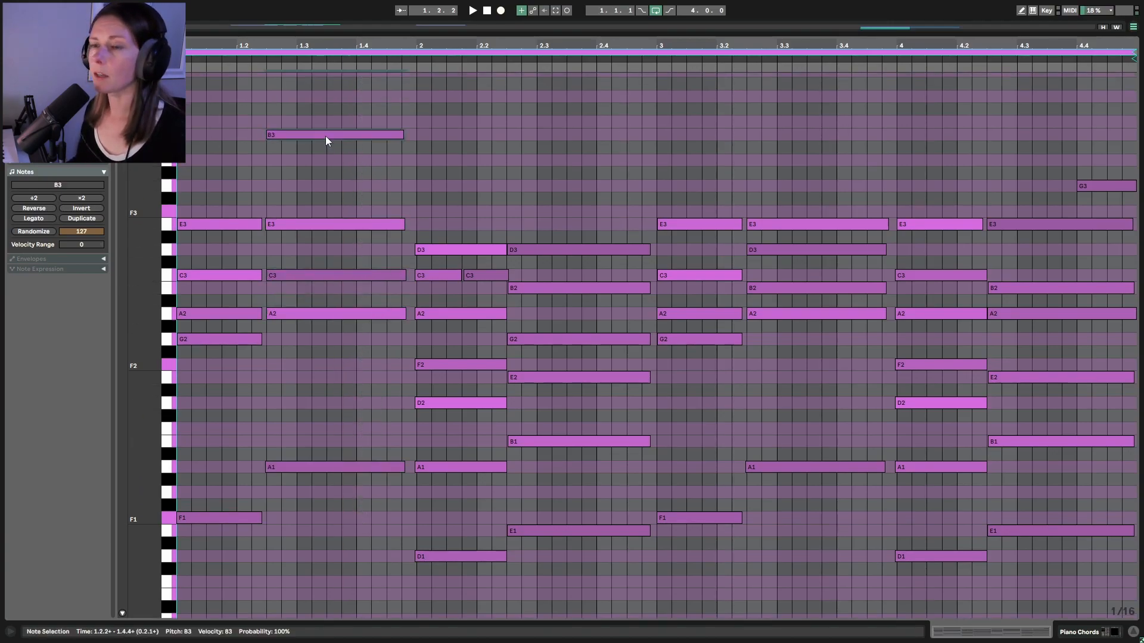
key(shift+Down)
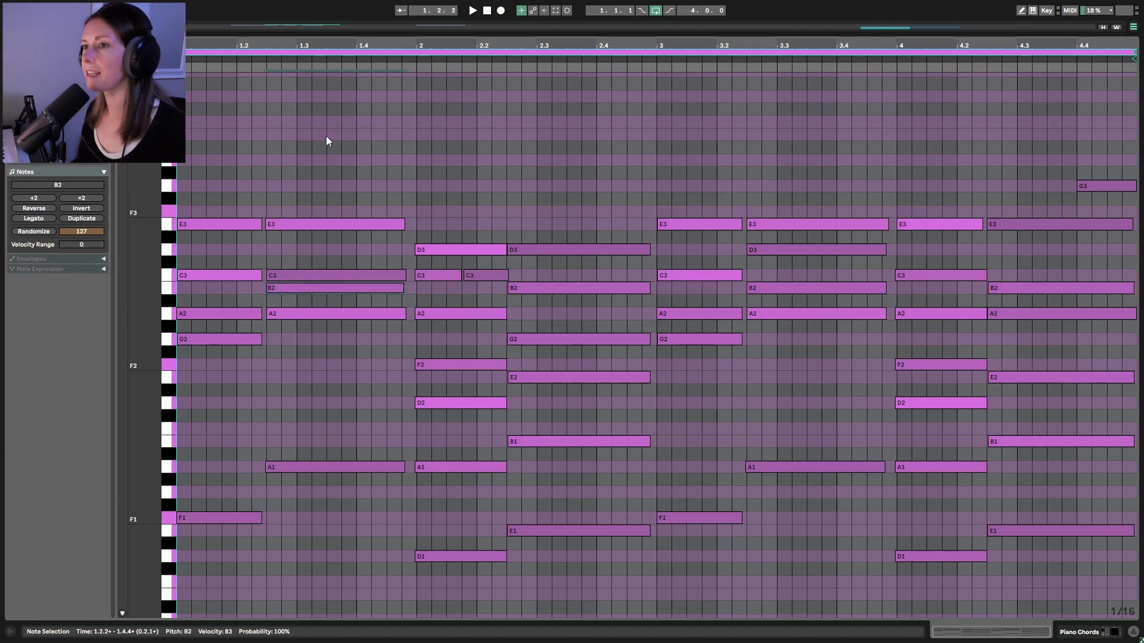
drag(299, 302, 328, 165)
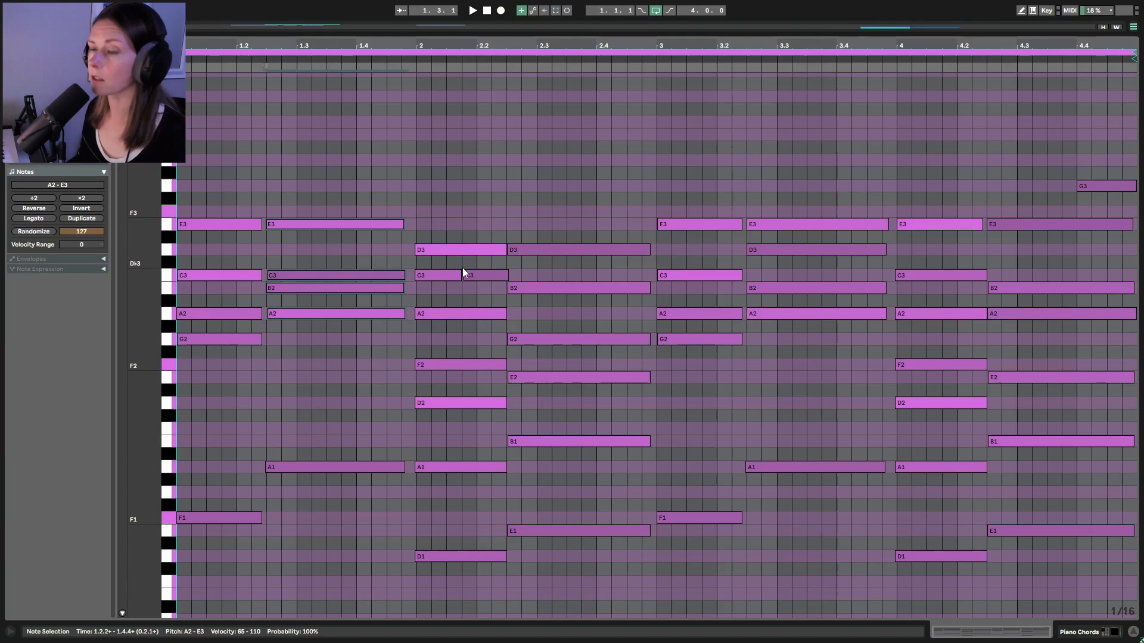
scroll(464, 273, down, 2)
drag(443, 475, 427, 321)
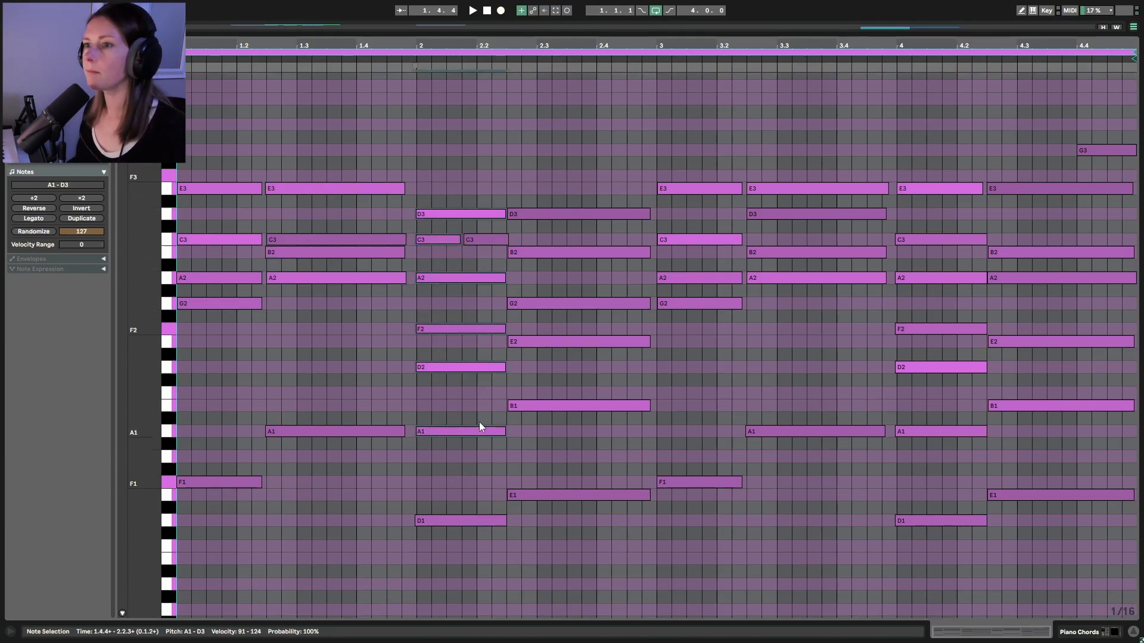
drag(567, 545, 569, 212)
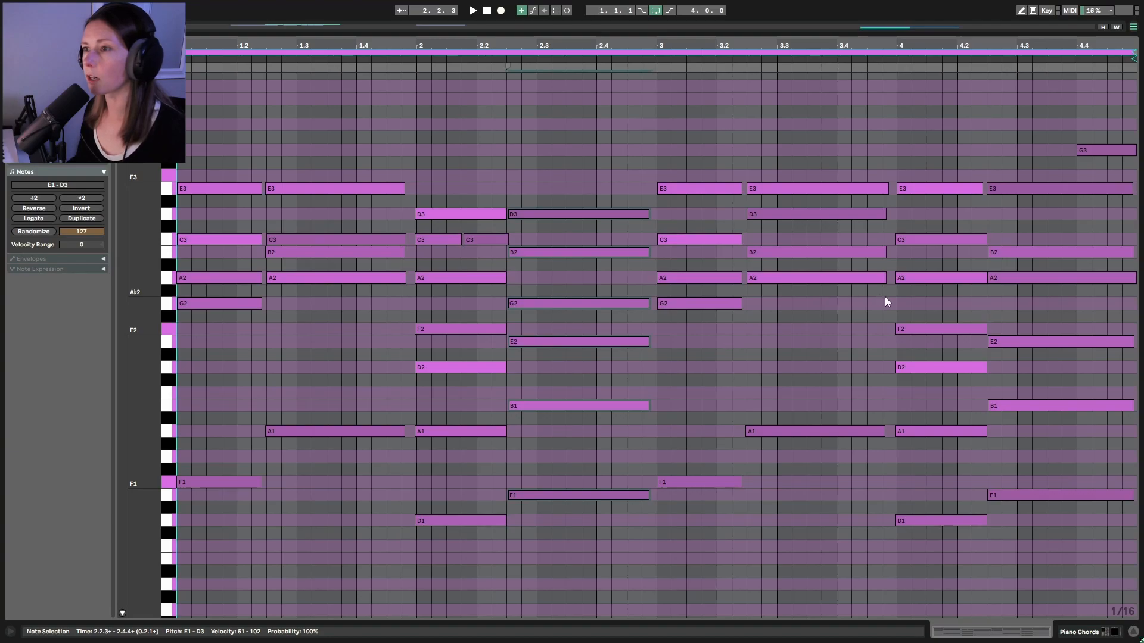
scroll(881, 294, up, 2)
drag(1052, 566, 1027, 137)
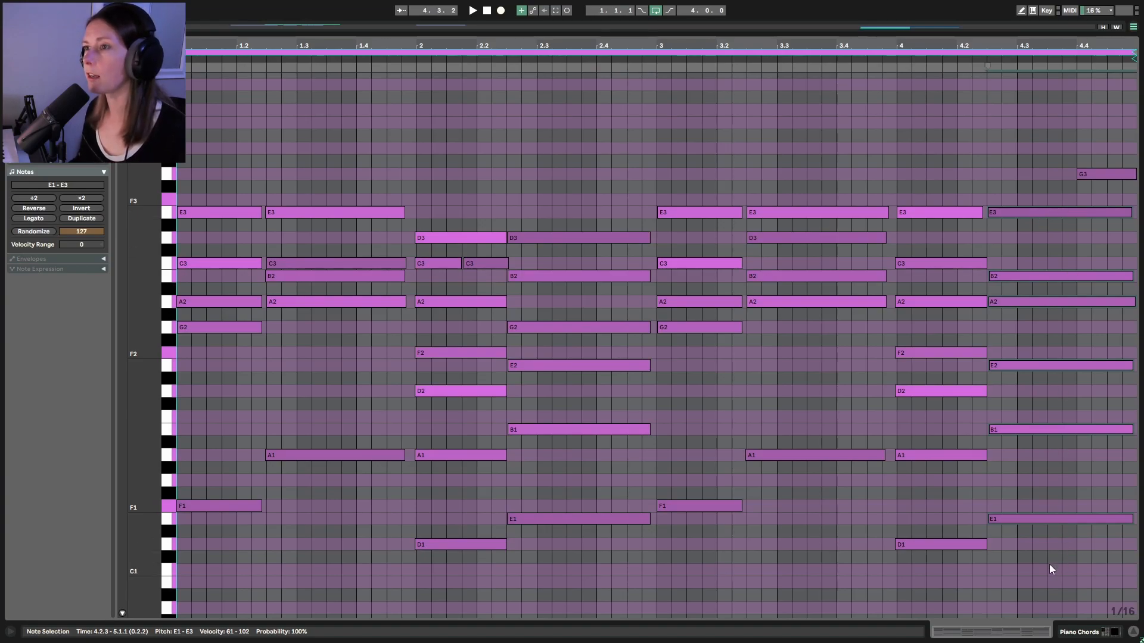
drag(1049, 563, 1095, 147)
click(1103, 189)
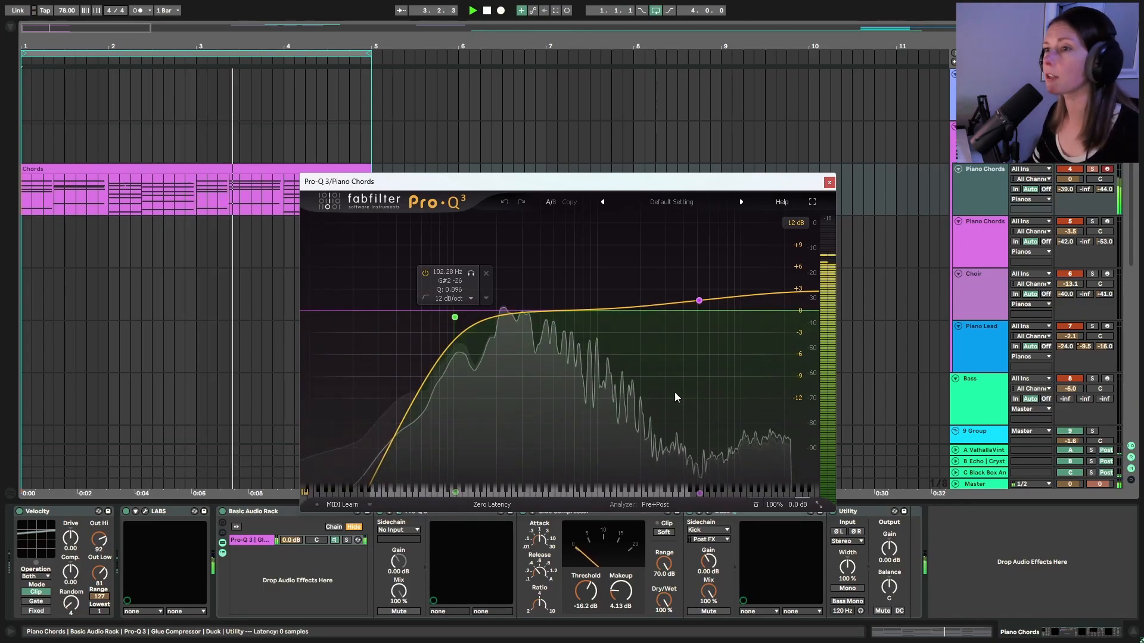
Close the piano chords' Pro-Q 3 window, then open and close its Duck plugin
click(829, 182)
click(586, 515)
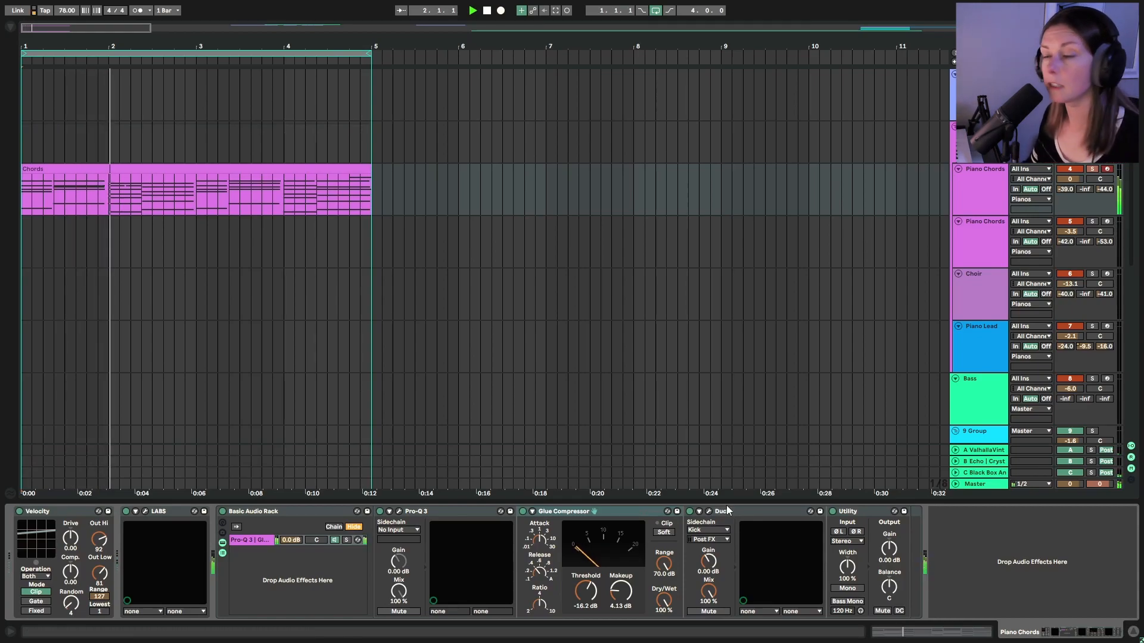
click(709, 510)
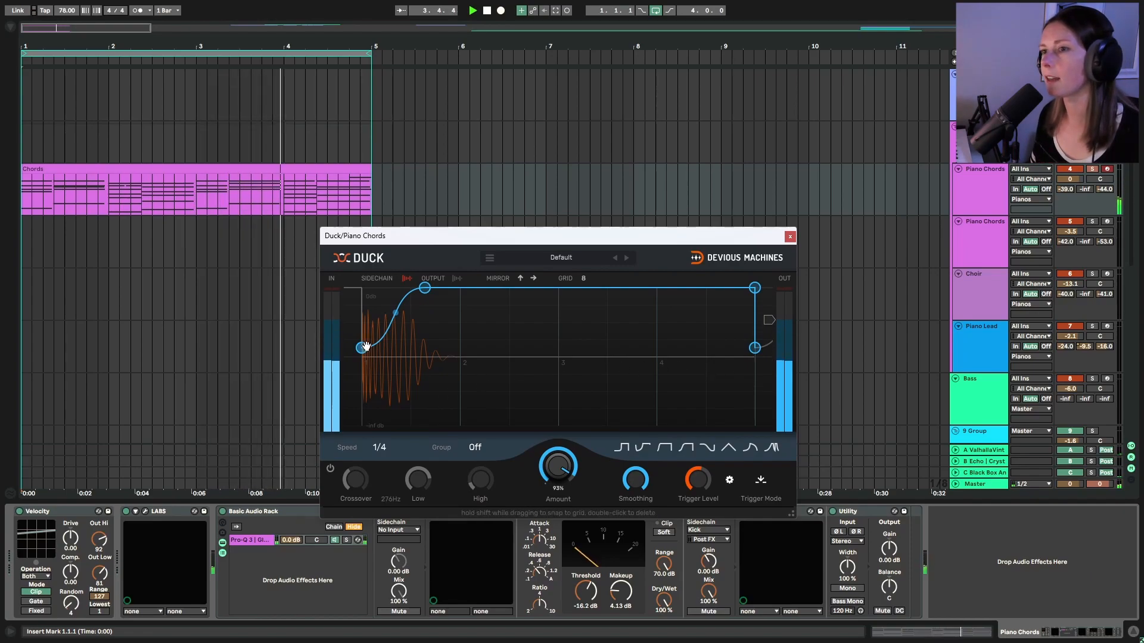
click(790, 237)
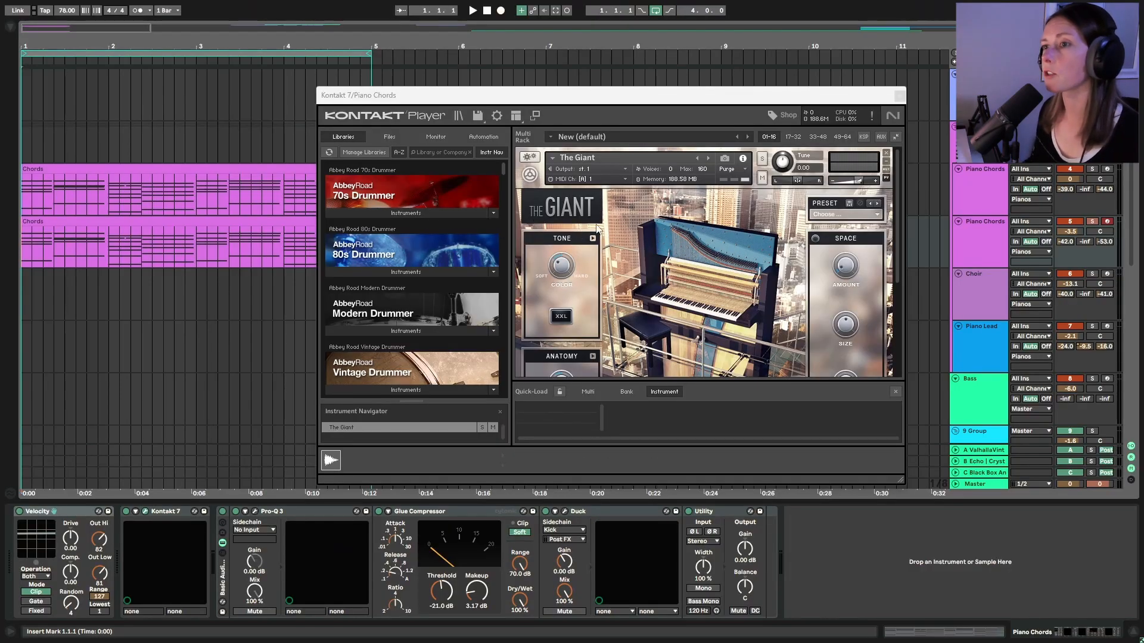
Play the beat to hear the Choir's Morpheus patch, then close the Analog Lab V window
click(472, 11)
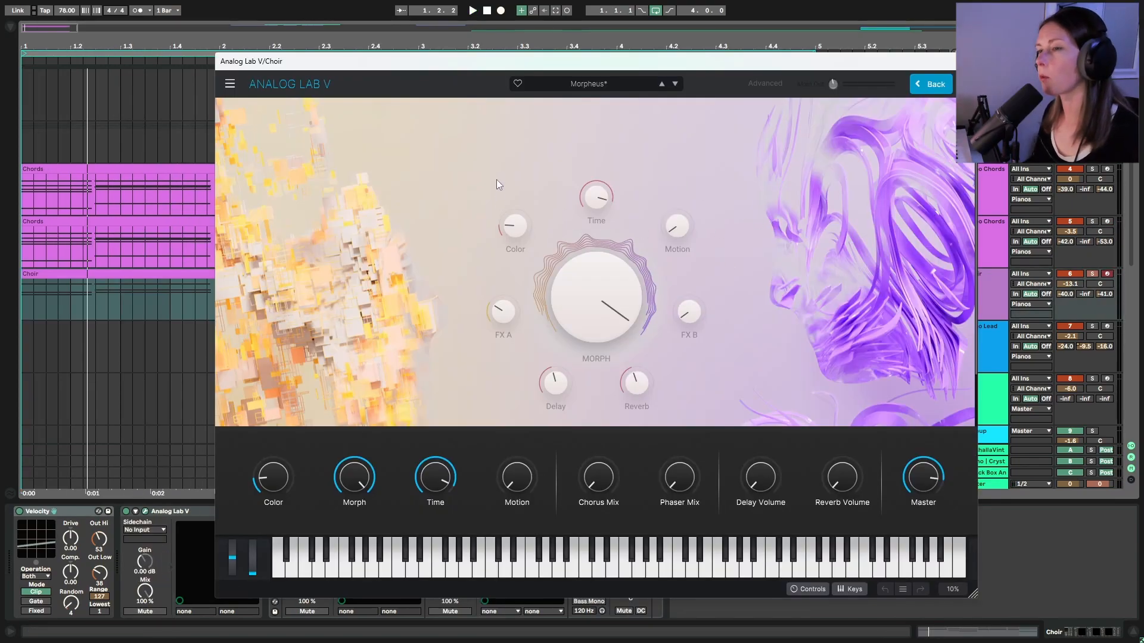
key(space)
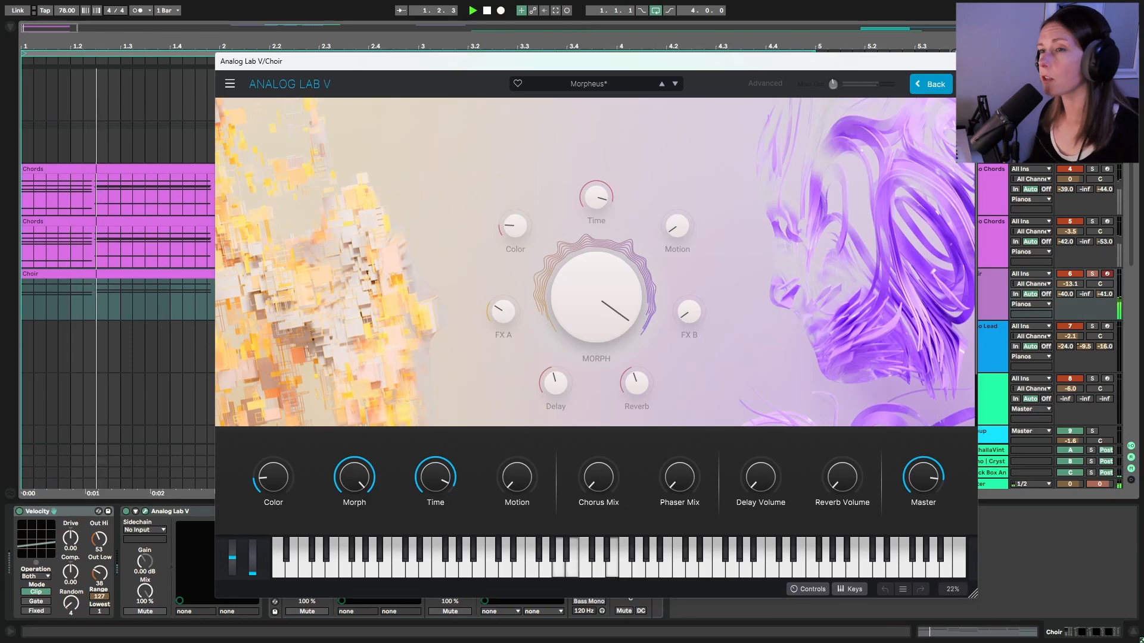
click(965, 62)
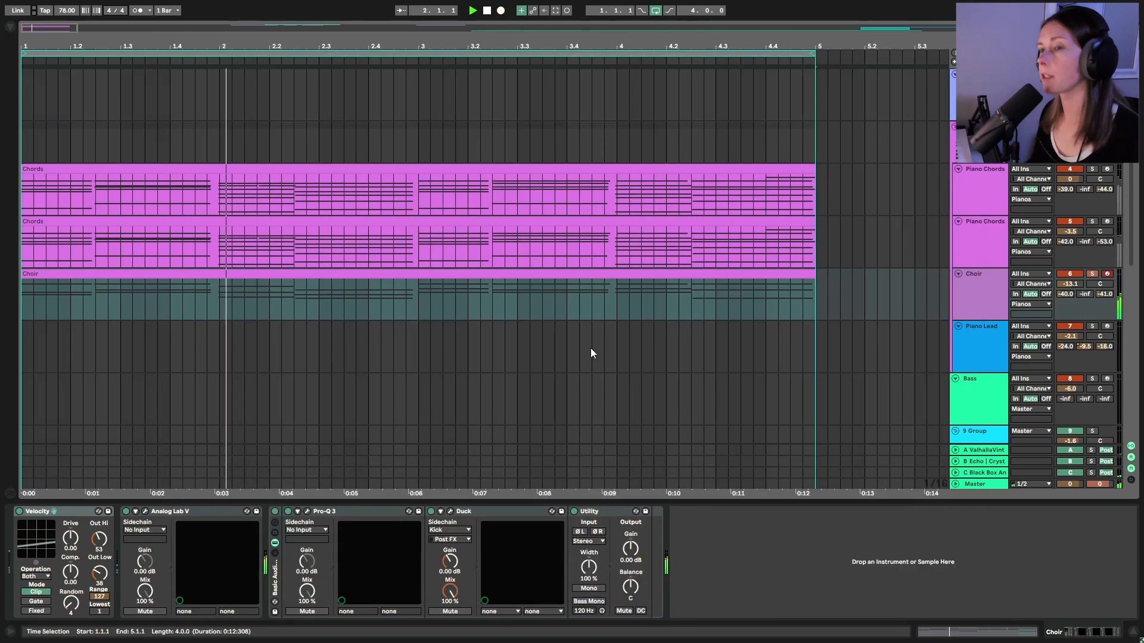
Open the Choir clip in an enlarged piano roll, then hide the editor to restore the arrangement
click(958, 635)
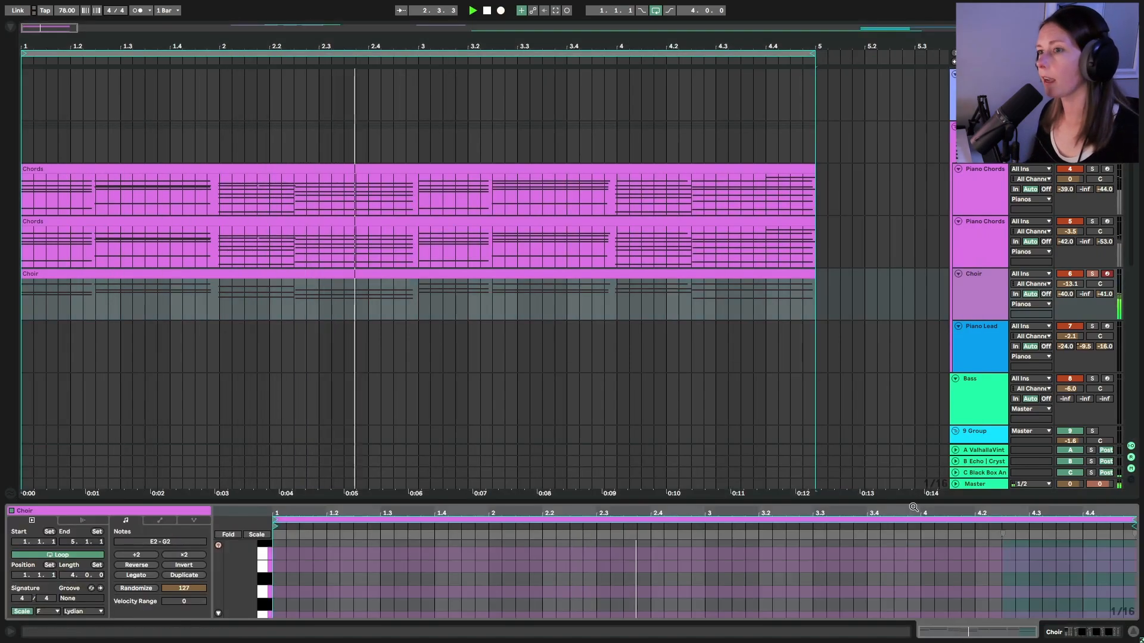
drag(913, 502, 913, 25)
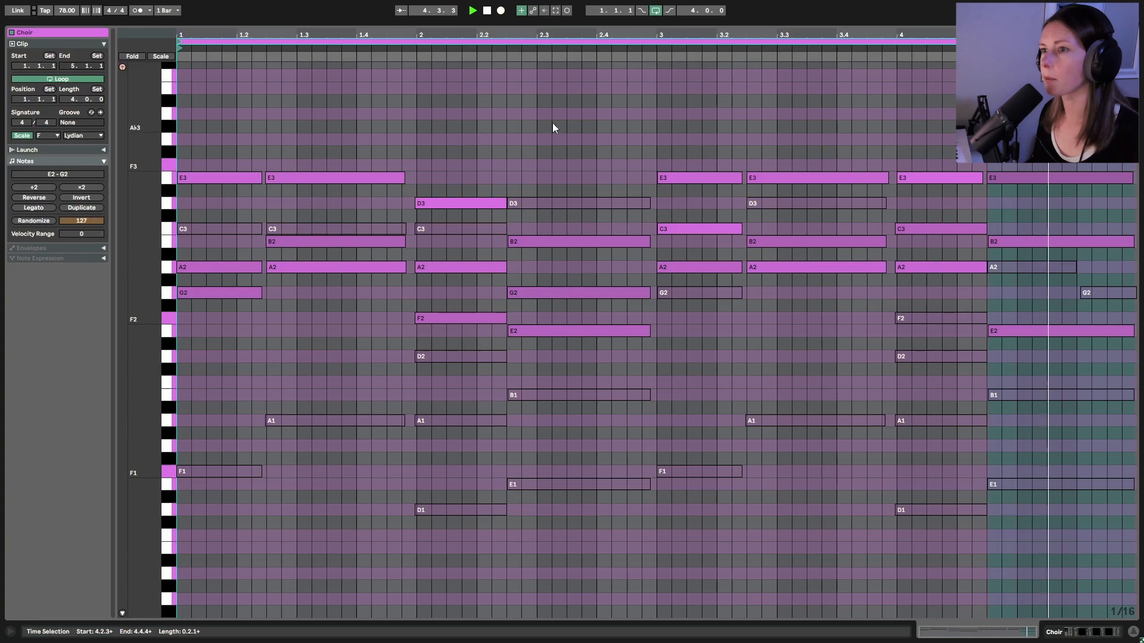
drag(567, 26, 757, 391)
scroll(757, 391, up, 5)
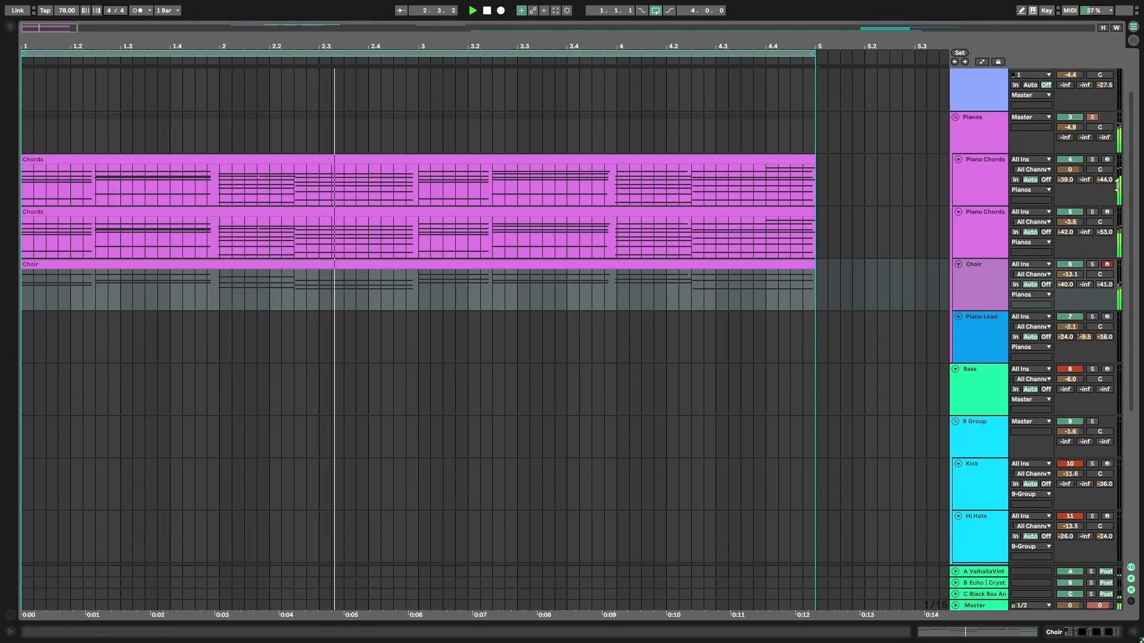
Start playback, then inspect the Pianos group's Pro-Q 3 EQ and close it
scroll(1092, 119, up, 2)
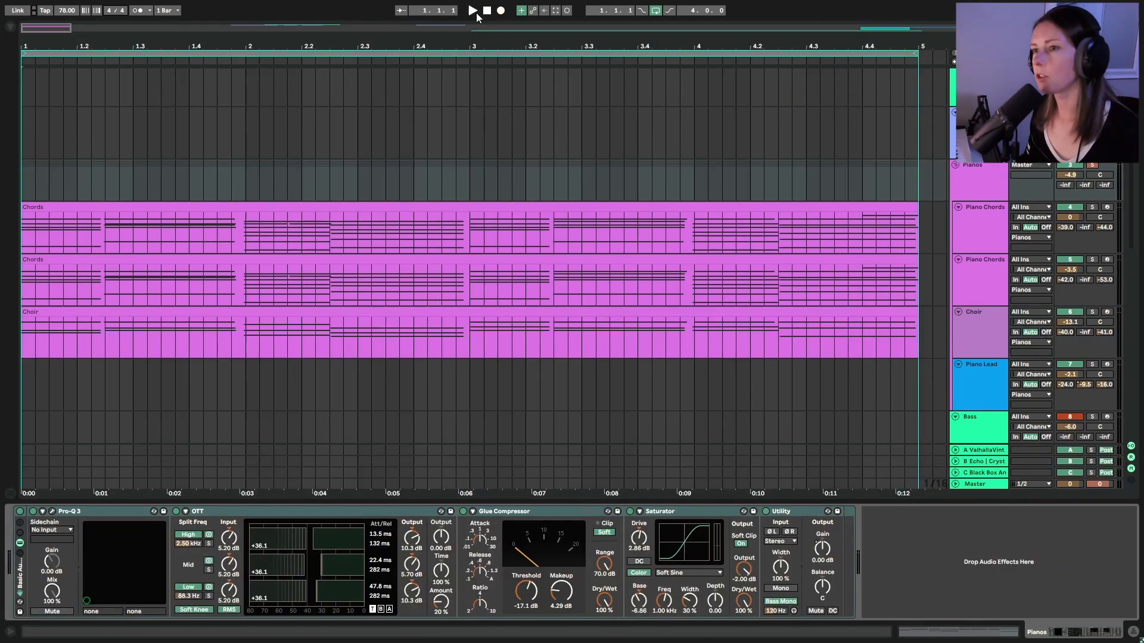
click(474, 11)
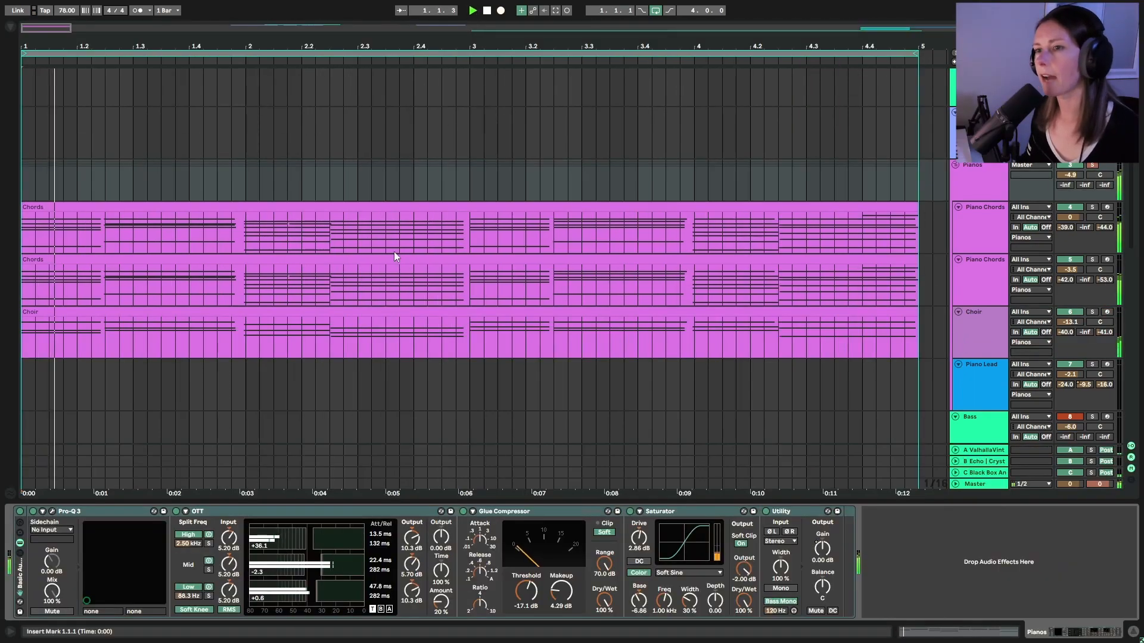
click(52, 511)
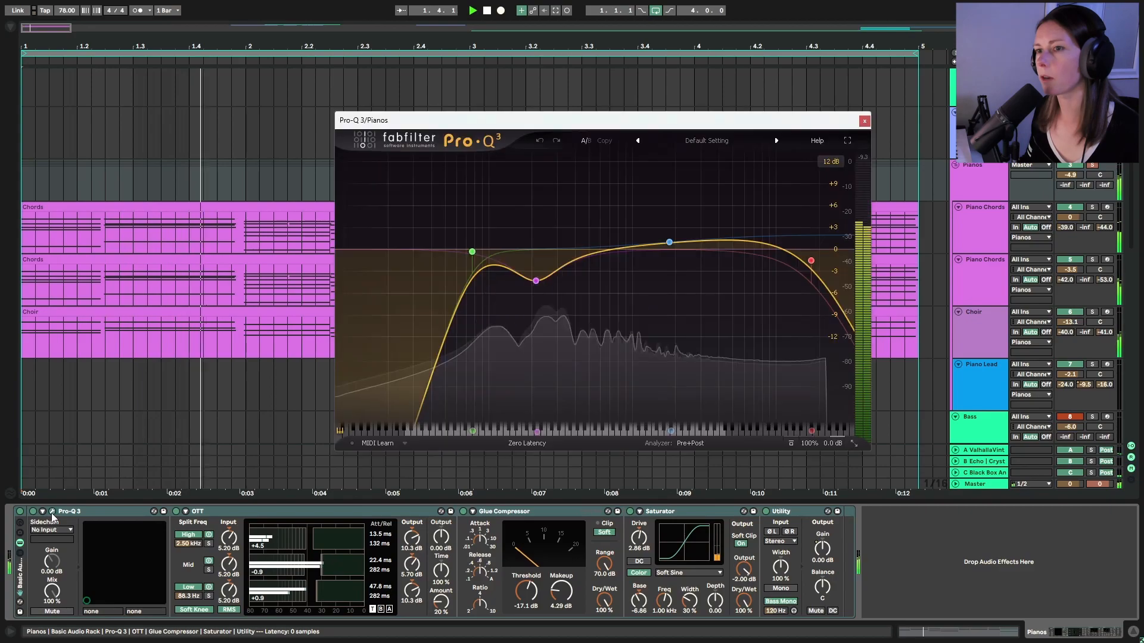
mouse_move(567, 333)
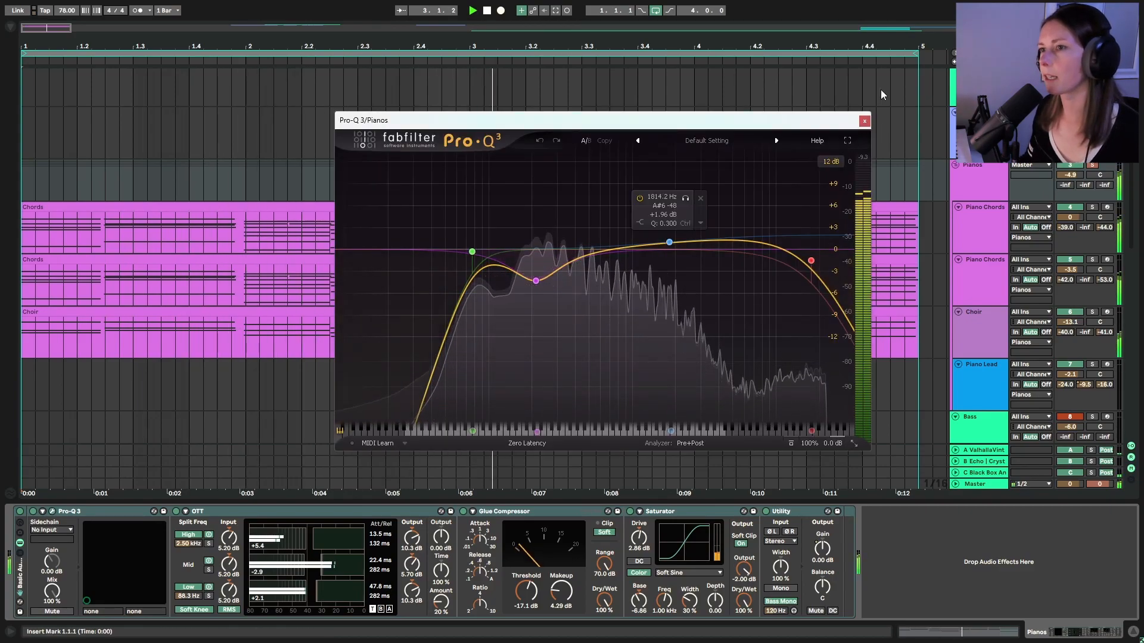
click(864, 122)
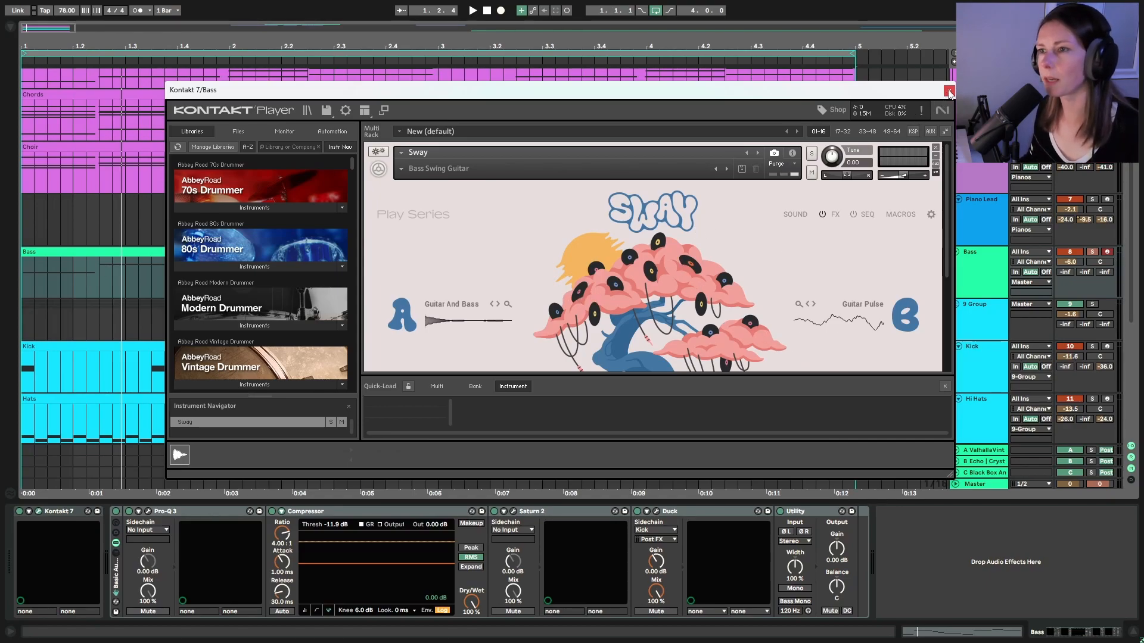
Close Kontakt, play from bar 1, and view the Bass clip's notes in an enlarged note editor
click(948, 92)
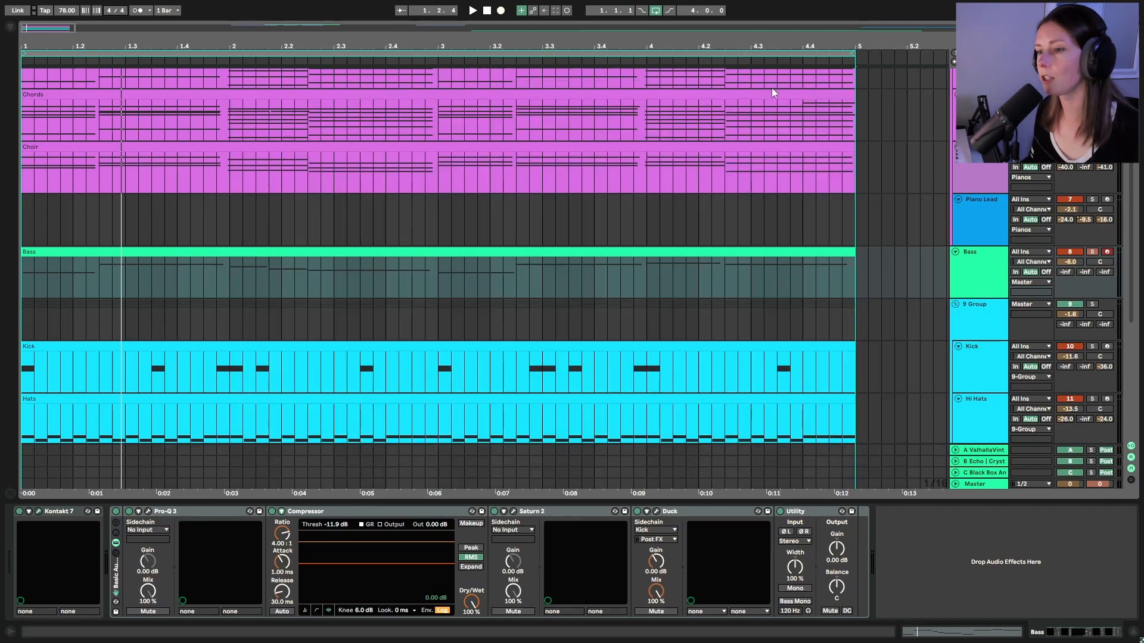
key(space)
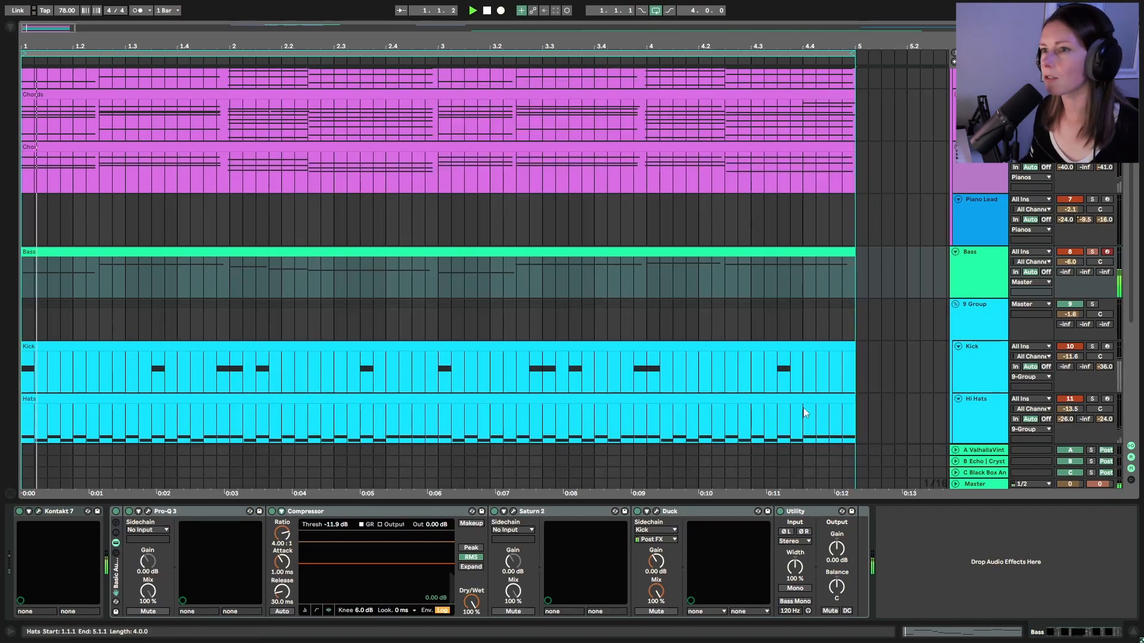
click(955, 630)
drag(884, 399, 943, 51)
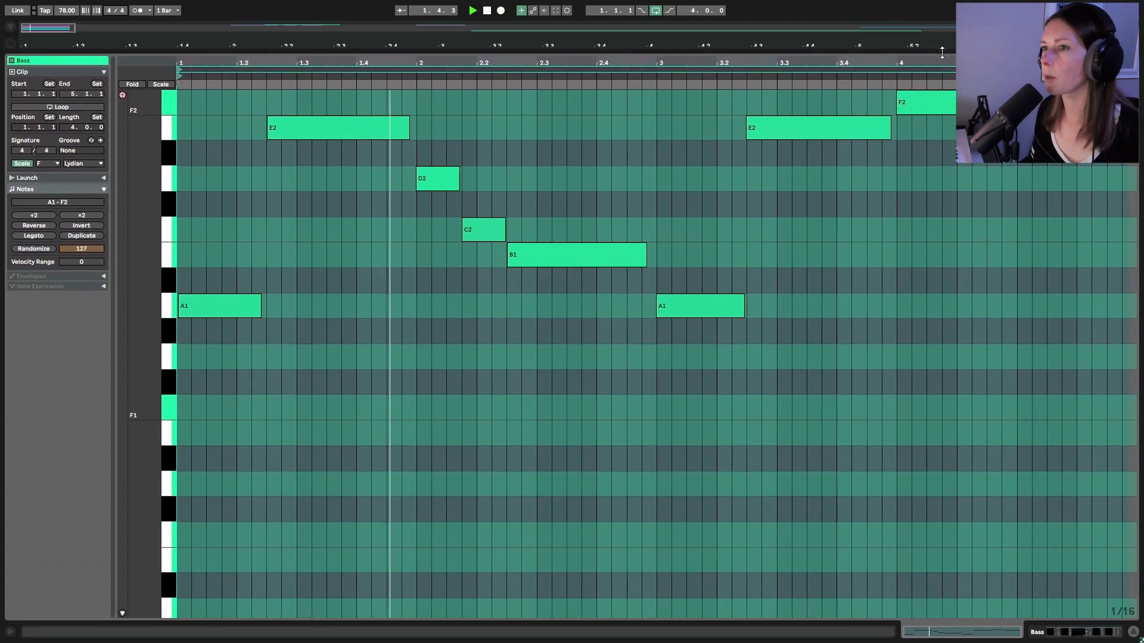
scroll(868, 356, up, 3)
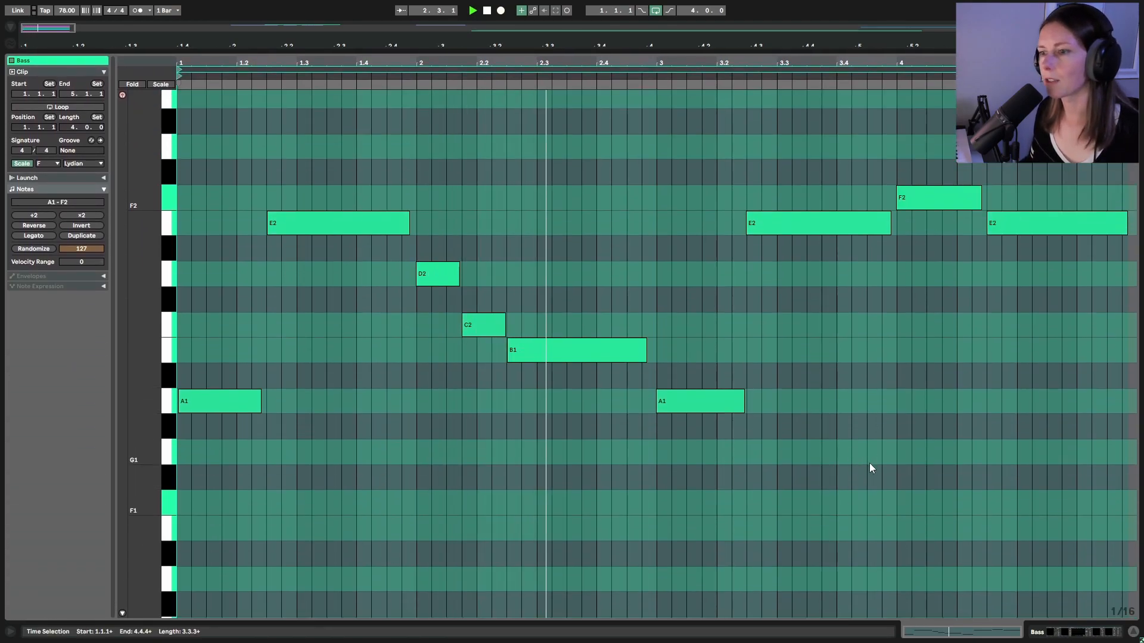
scroll(931, 492, up, 2)
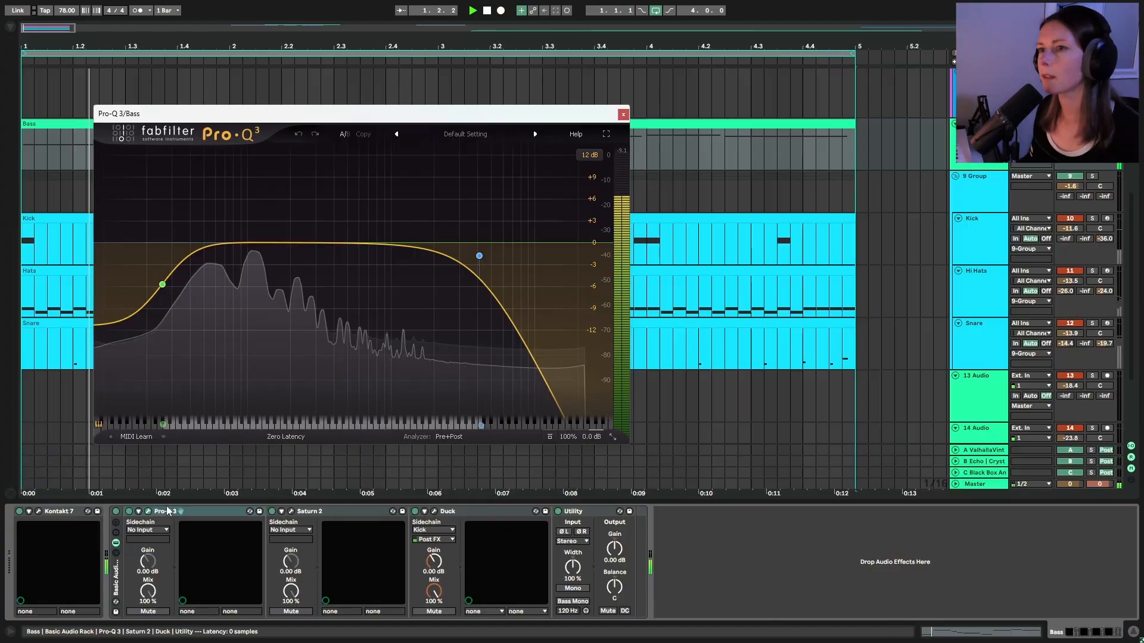
mouse_move(164, 288)
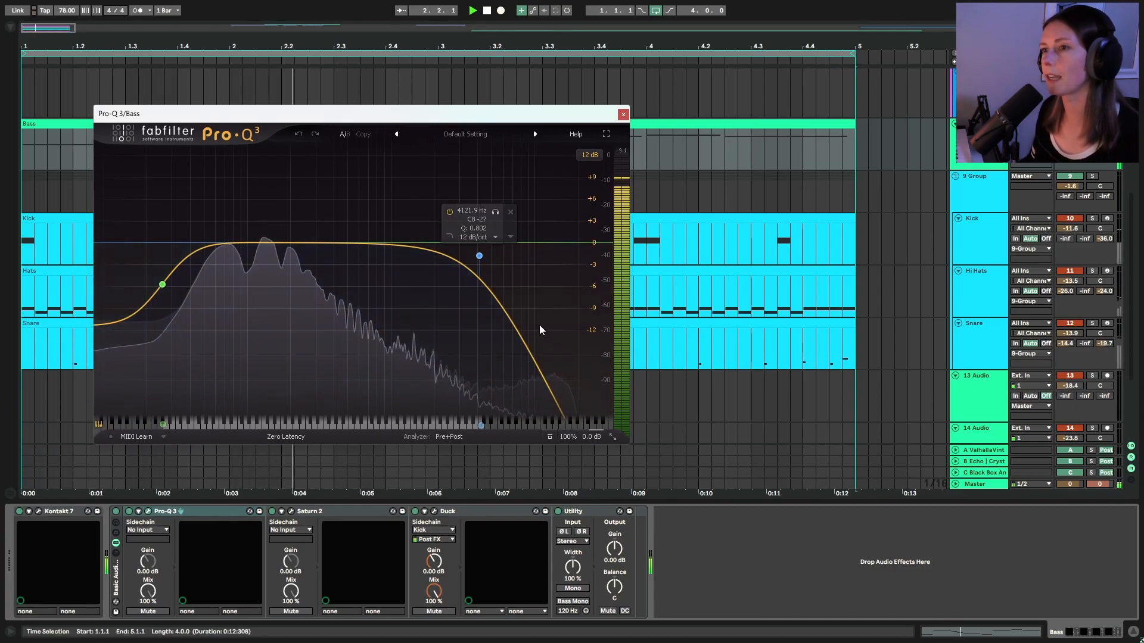
Close the Bass Pro-Q 3, then check the Bass Saturn 2 set to Warm Tape and close it
click(623, 113)
click(290, 511)
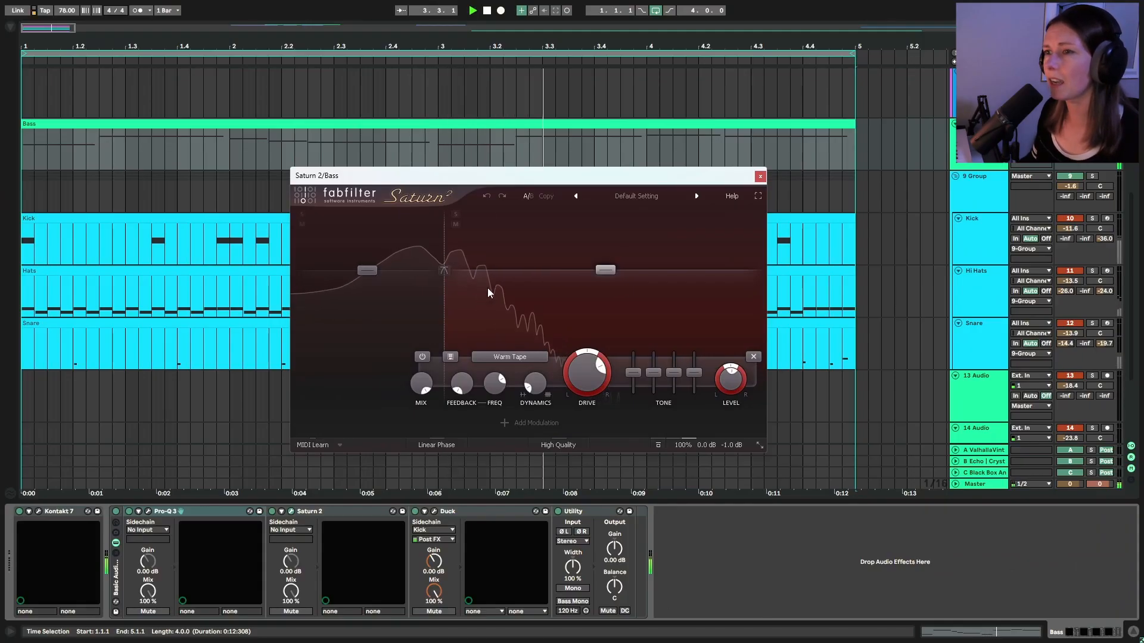
click(760, 176)
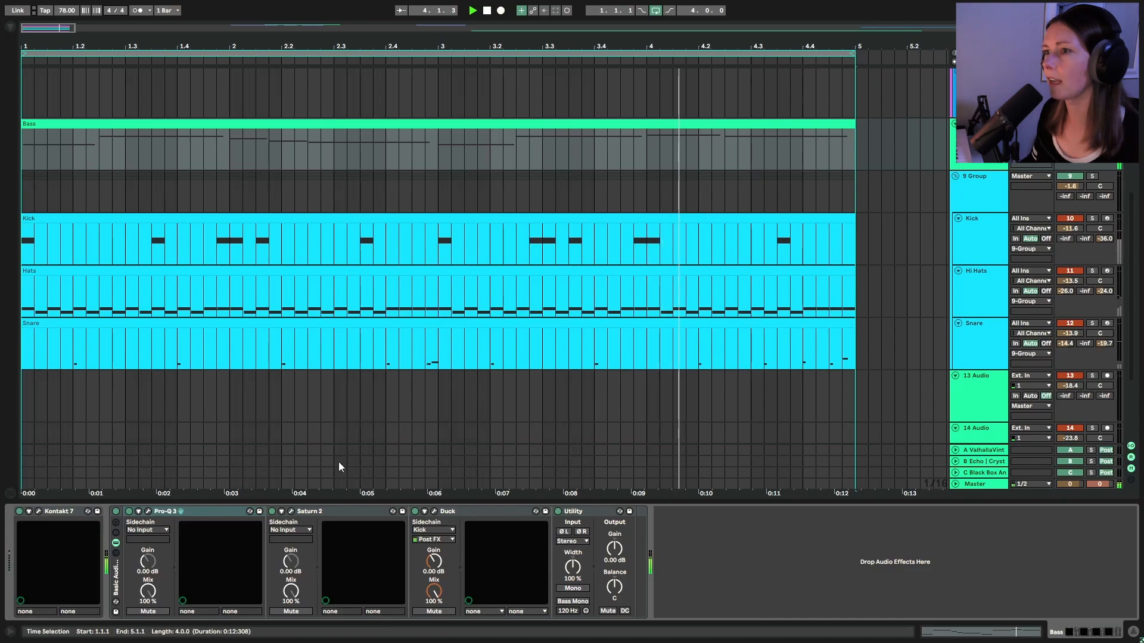
Reopen the Bass track's Pro-Q 3 EQ
click(148, 512)
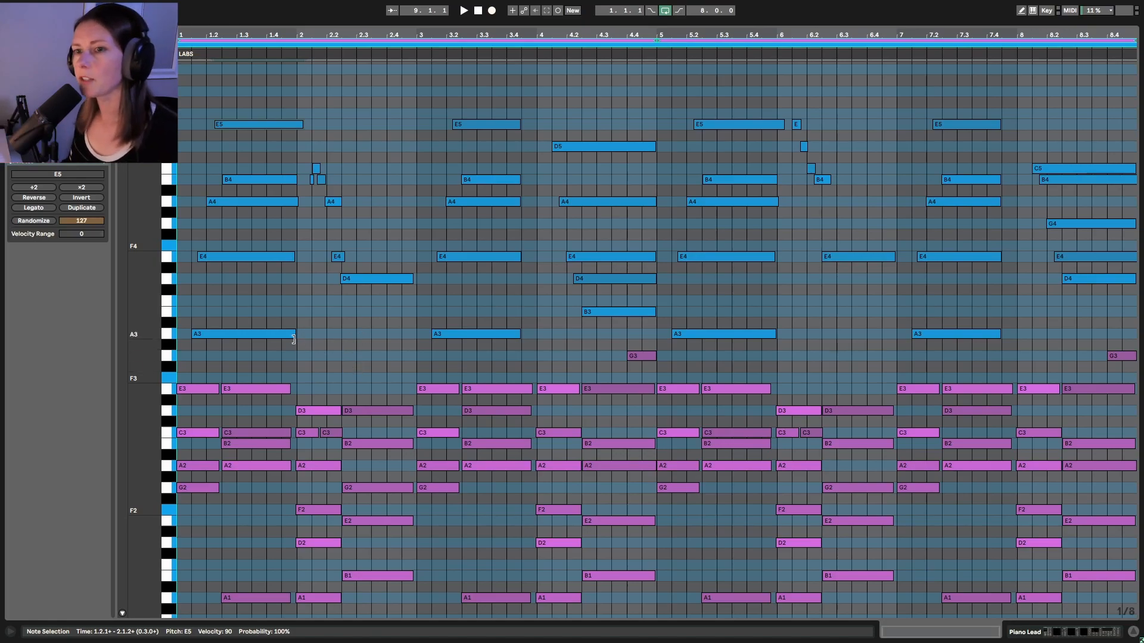
Select the lead notes A3, A4, E4 and E5, then switch the editor to the Chords clip
click(254, 334)
click(273, 202)
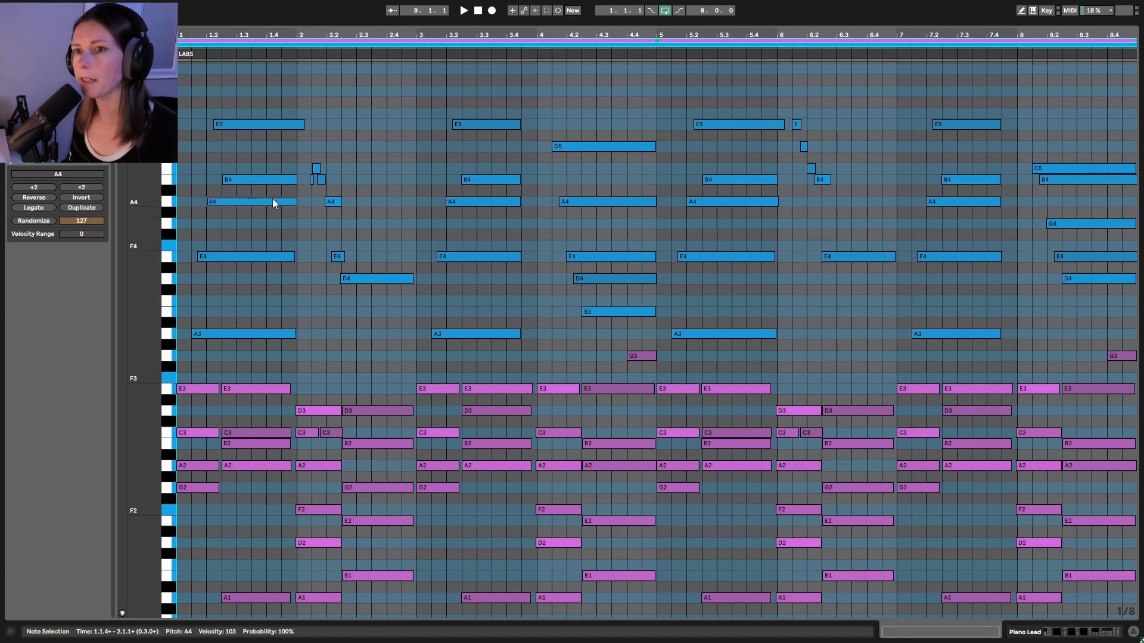
click(268, 259)
click(273, 125)
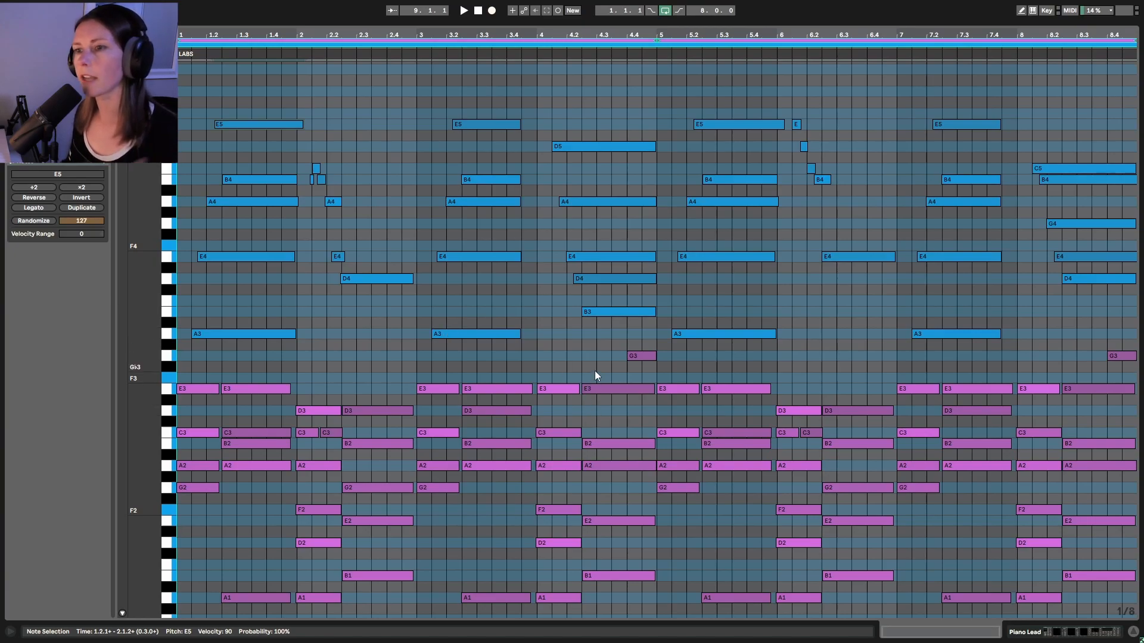
click(190, 234)
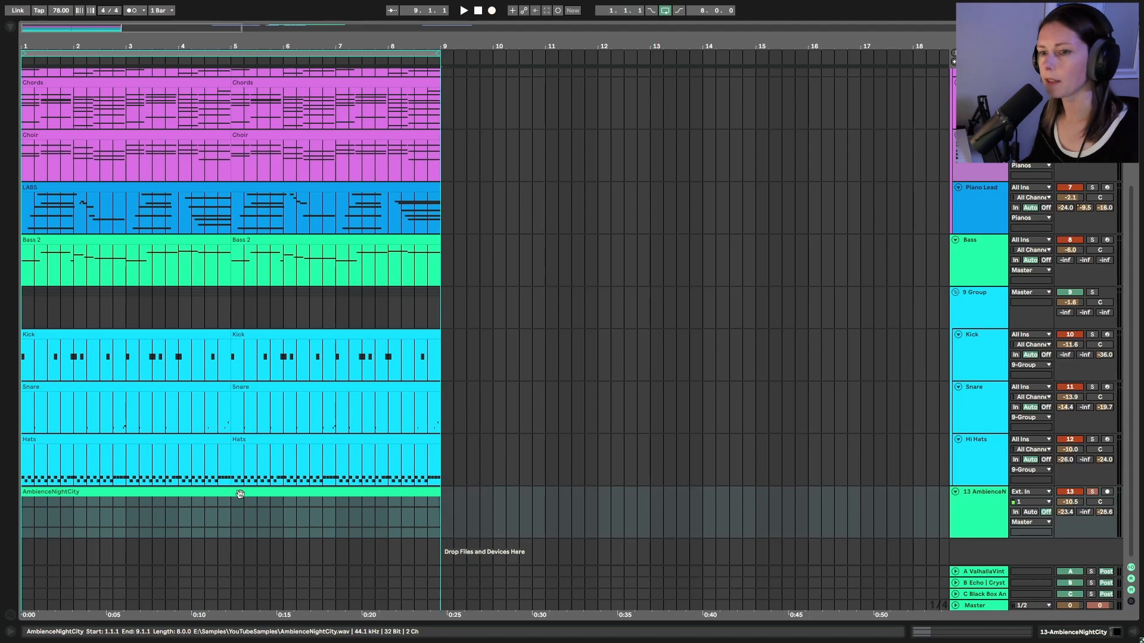
Play from bar 1 and check the AmbienceNightCity Pro-Q 3 band-pass, about 505 Hz to 12 kHz
key(space)
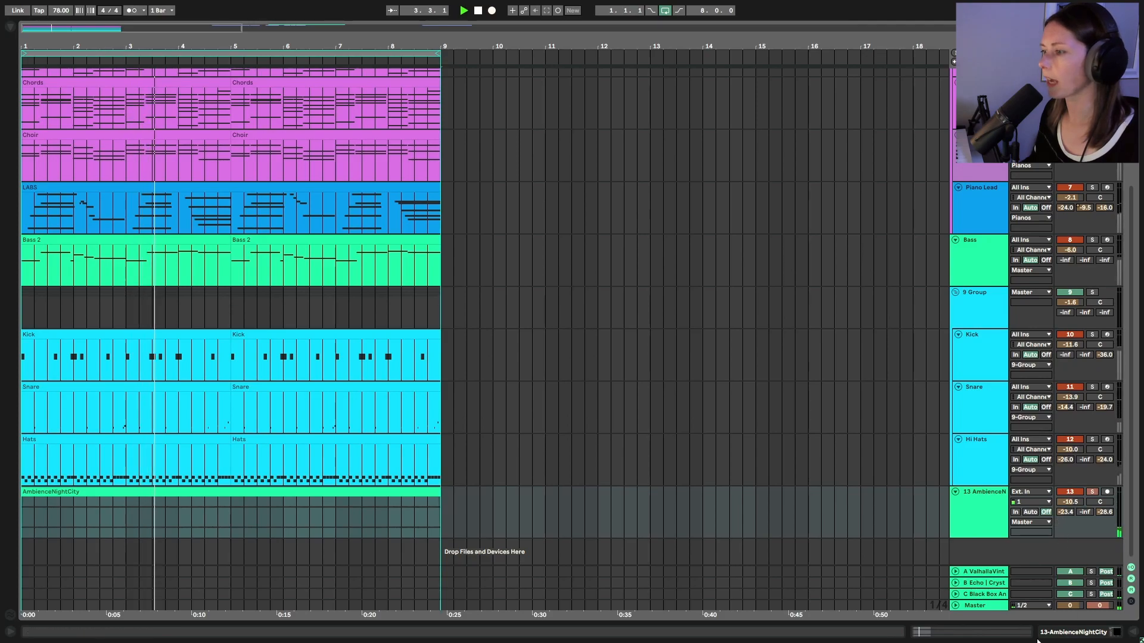
click(1025, 635)
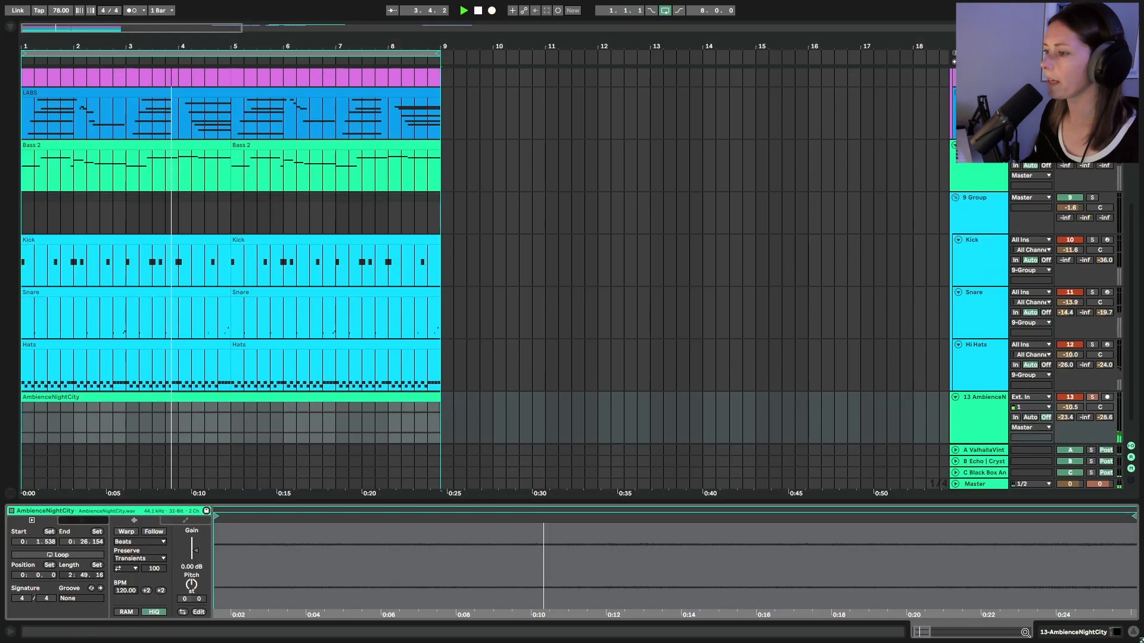
click(1090, 636)
click(38, 511)
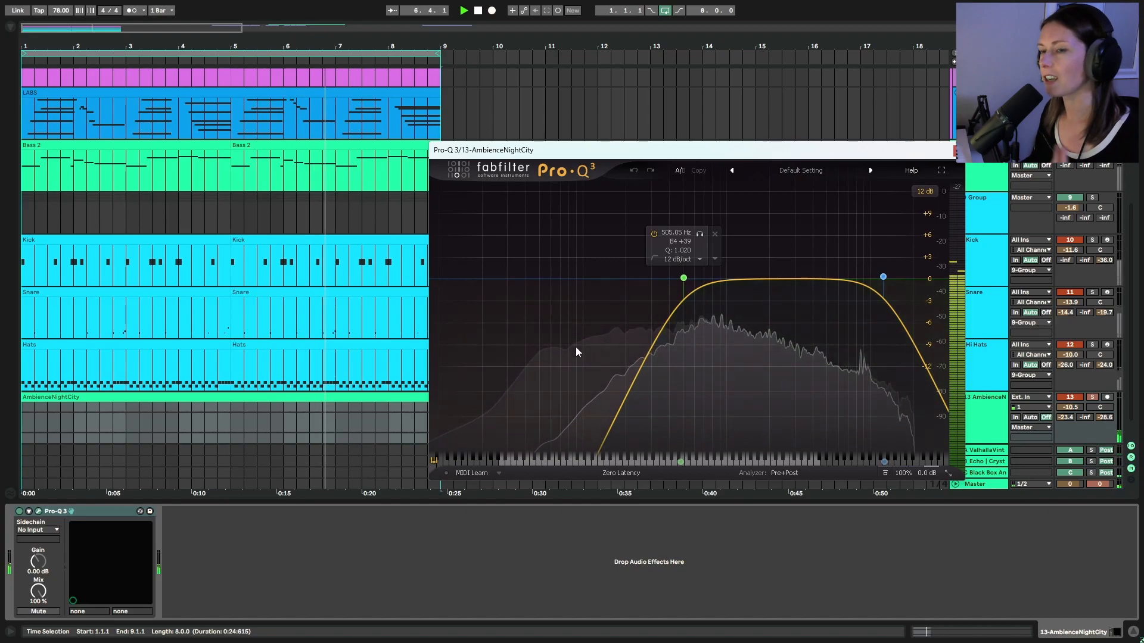
click(954, 150)
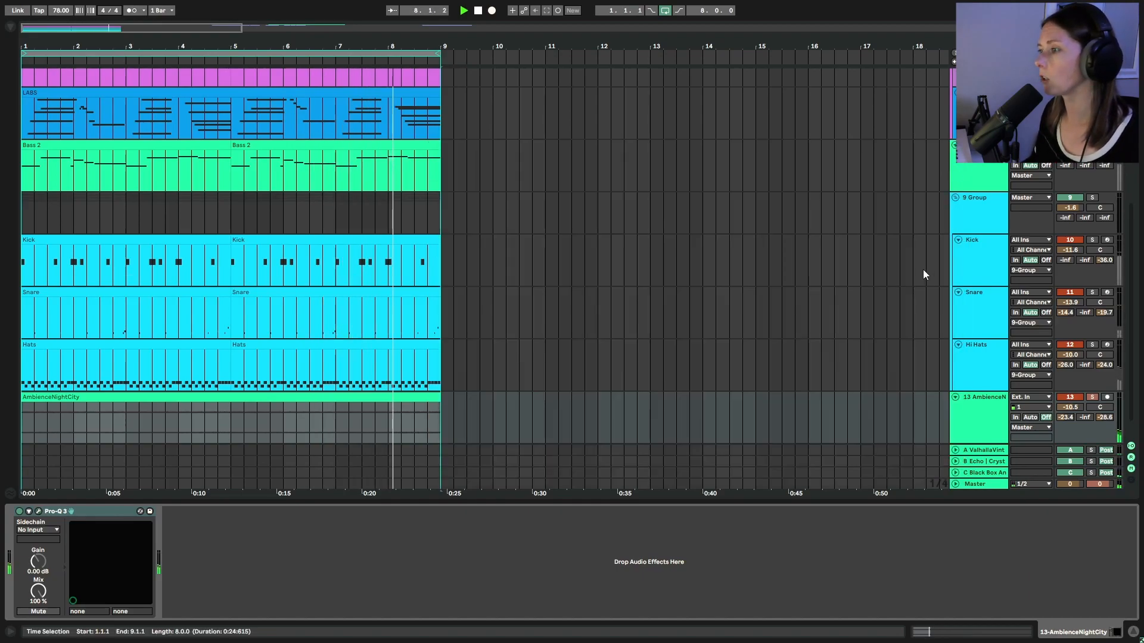